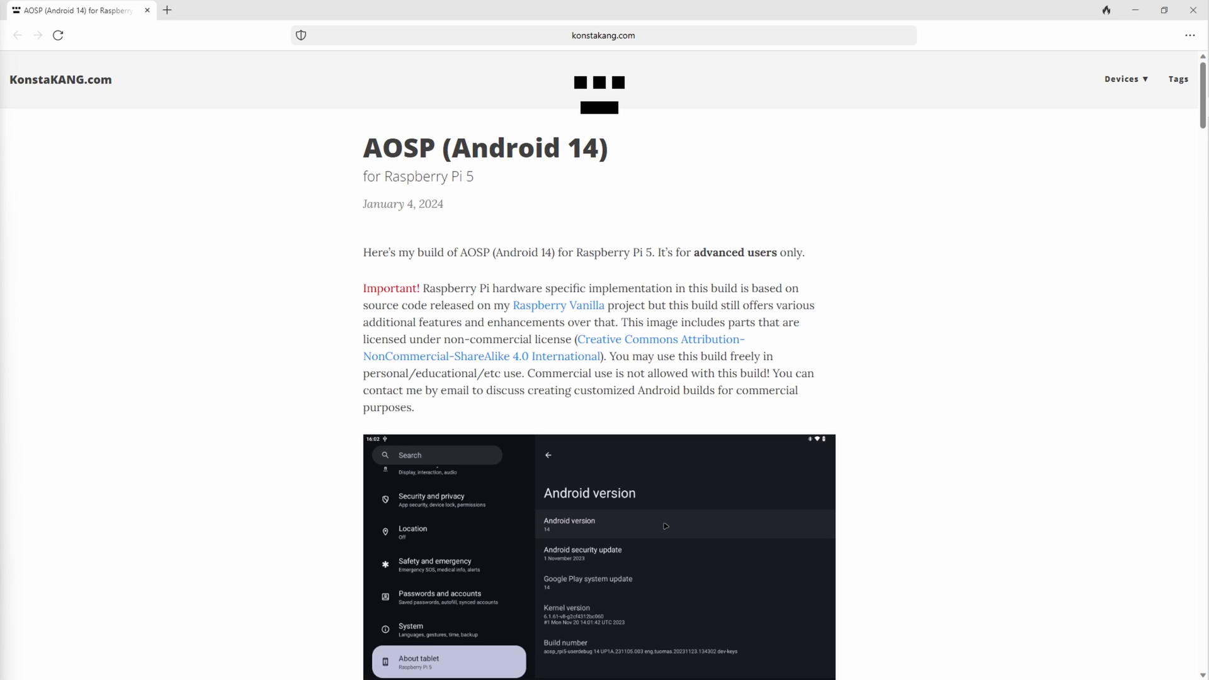
- Go back to the KonstaKANG.com home page to reach the Devices menu
left_click(61, 80)
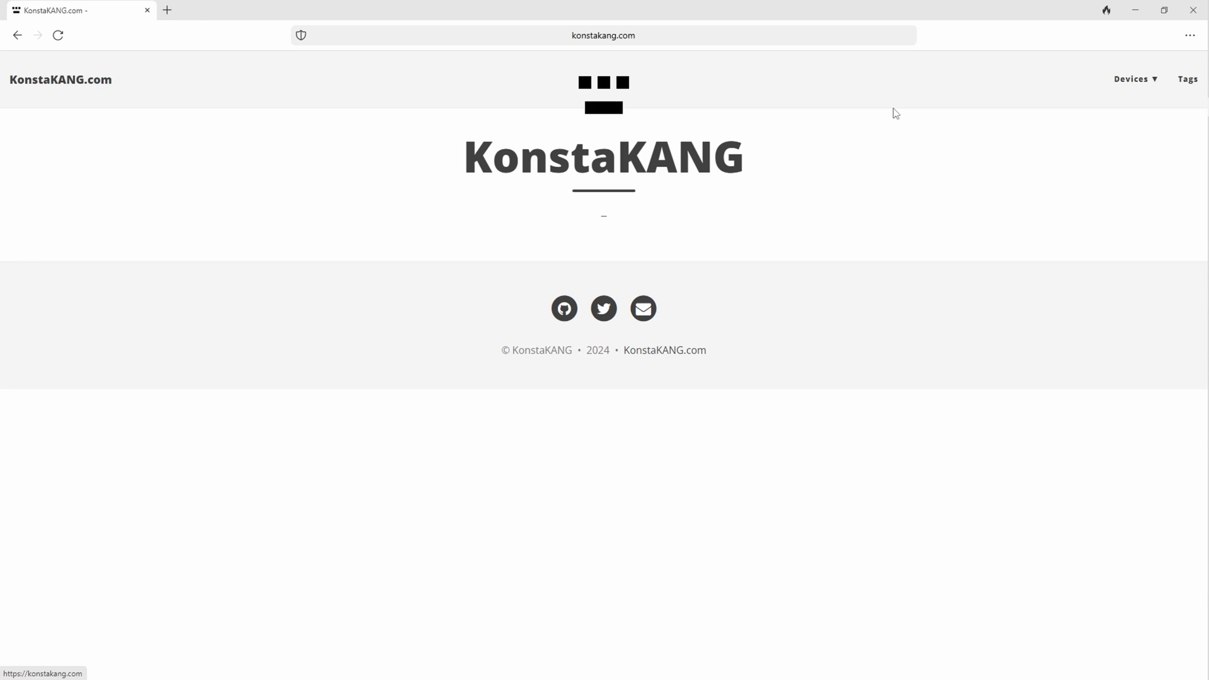
mouse_move(1156, 91)
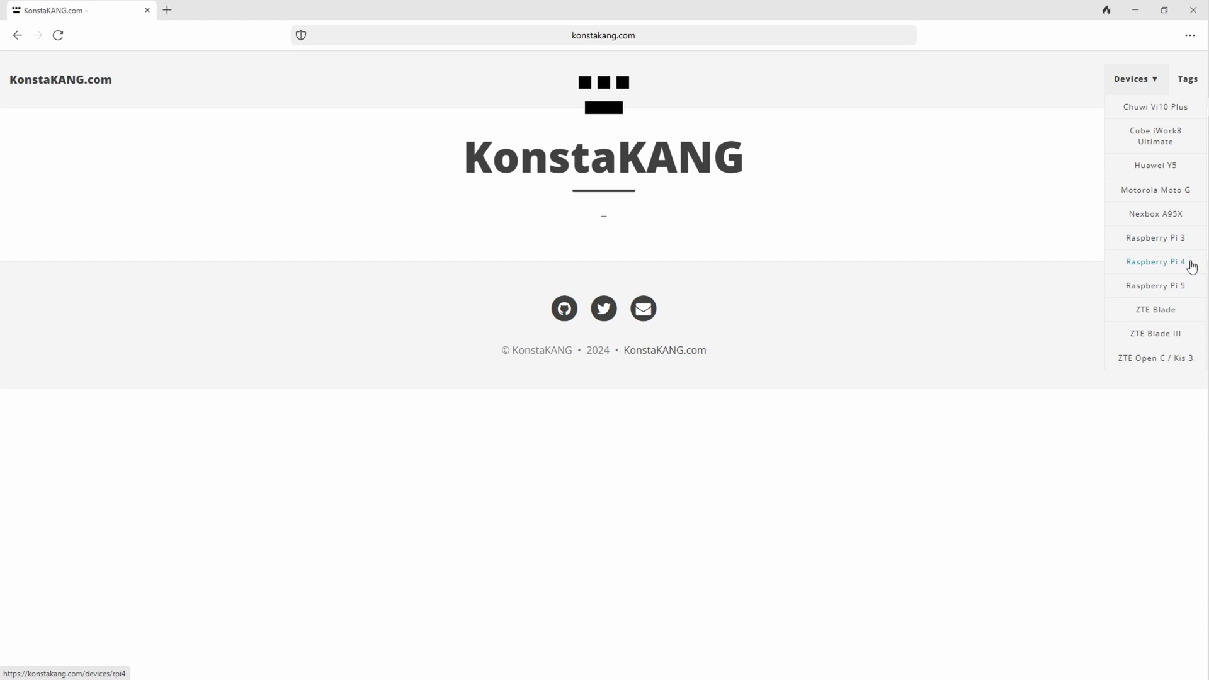
- Open the Raspberry Pi 5 device page, then its 'AOSP - KonstaKANG (Android 14)' build article
left_click(1163, 290)
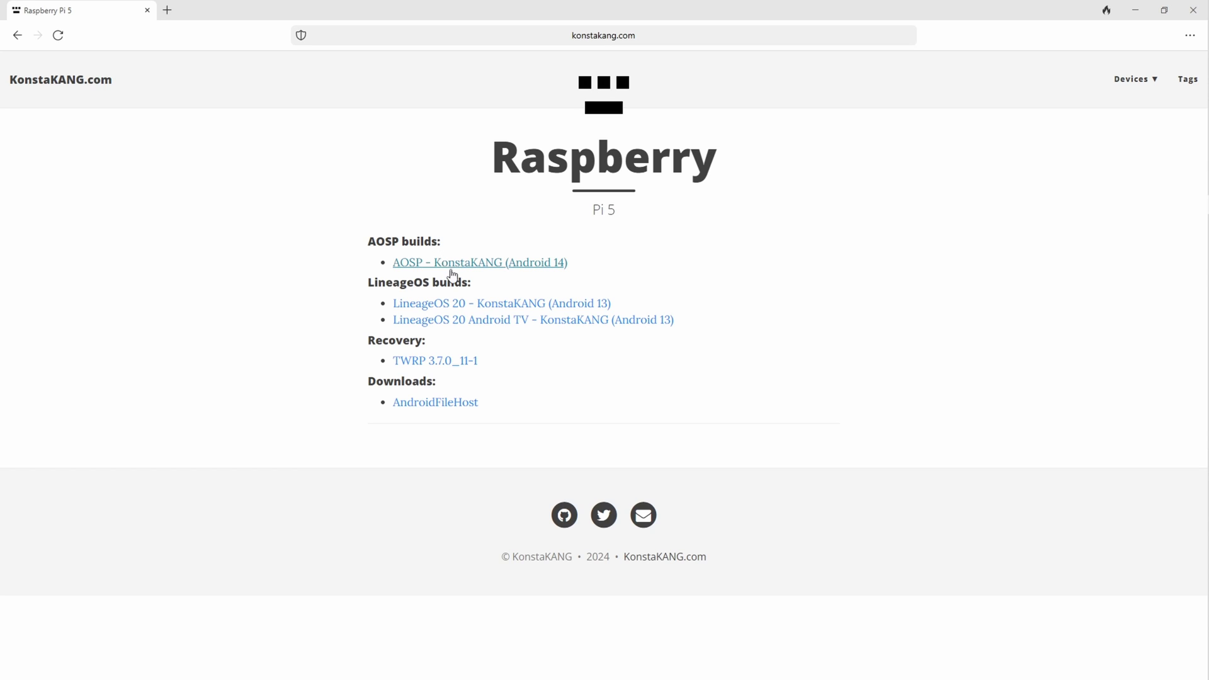
left_click_drag(368, 283, 464, 283)
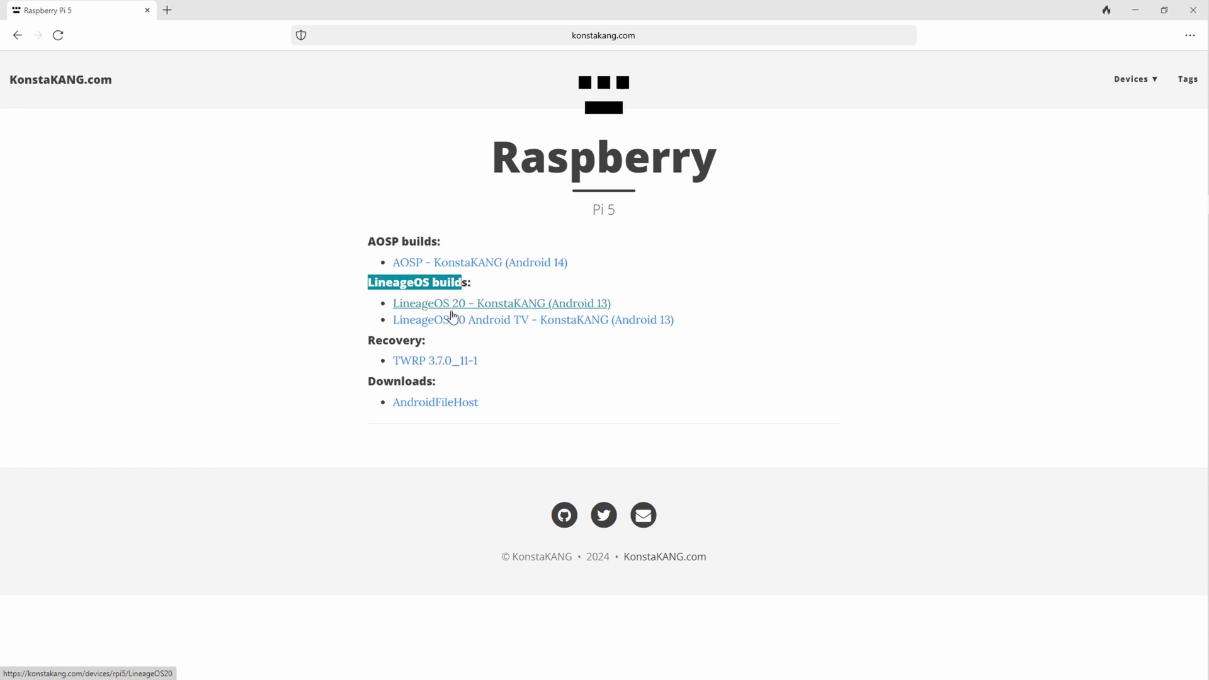
left_click(423, 264)
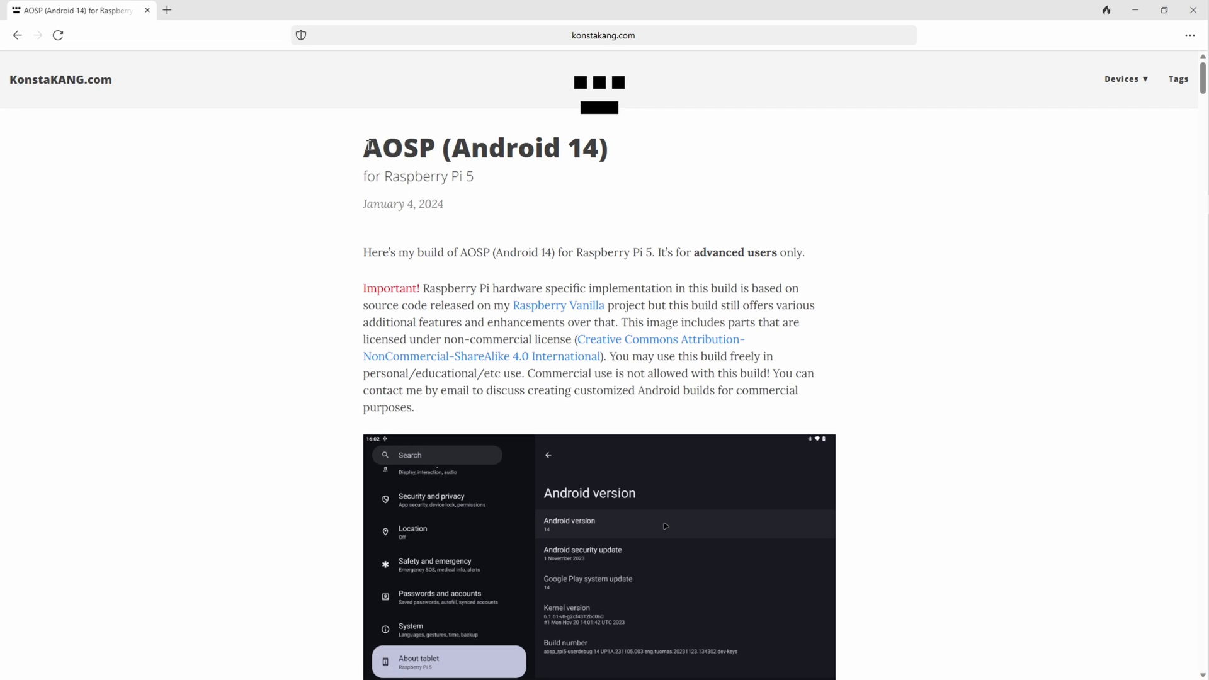
left_click_drag(366, 150, 506, 177)
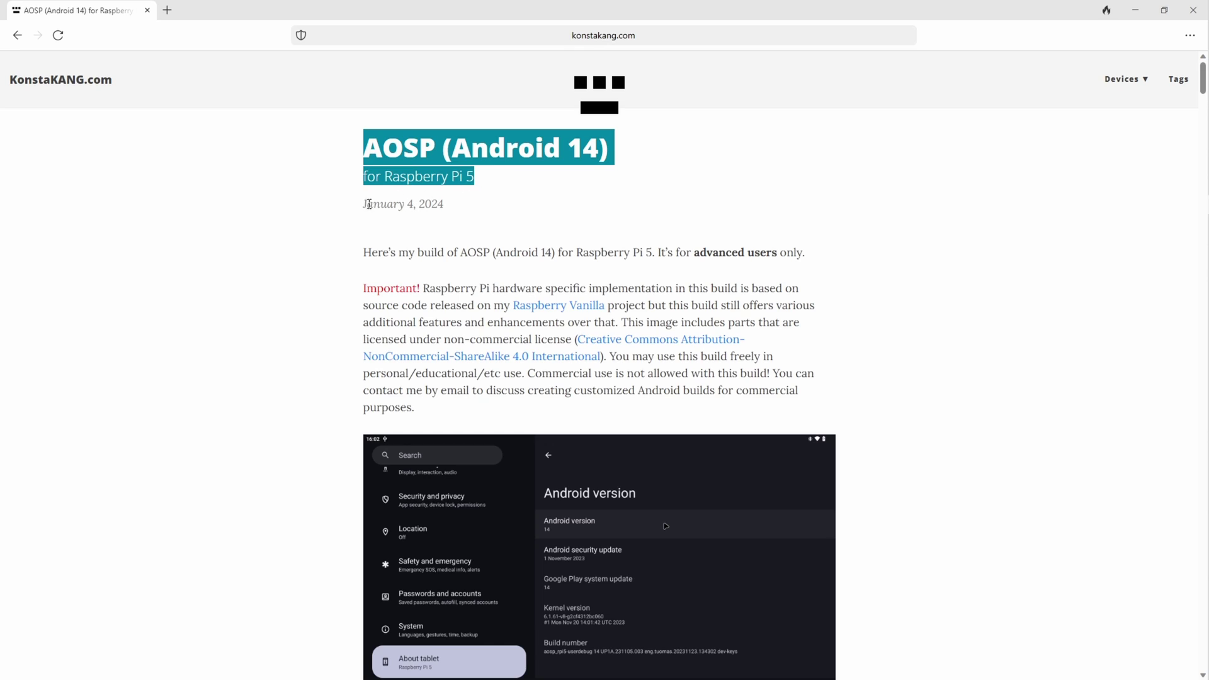
left_click_drag(364, 204, 456, 210)
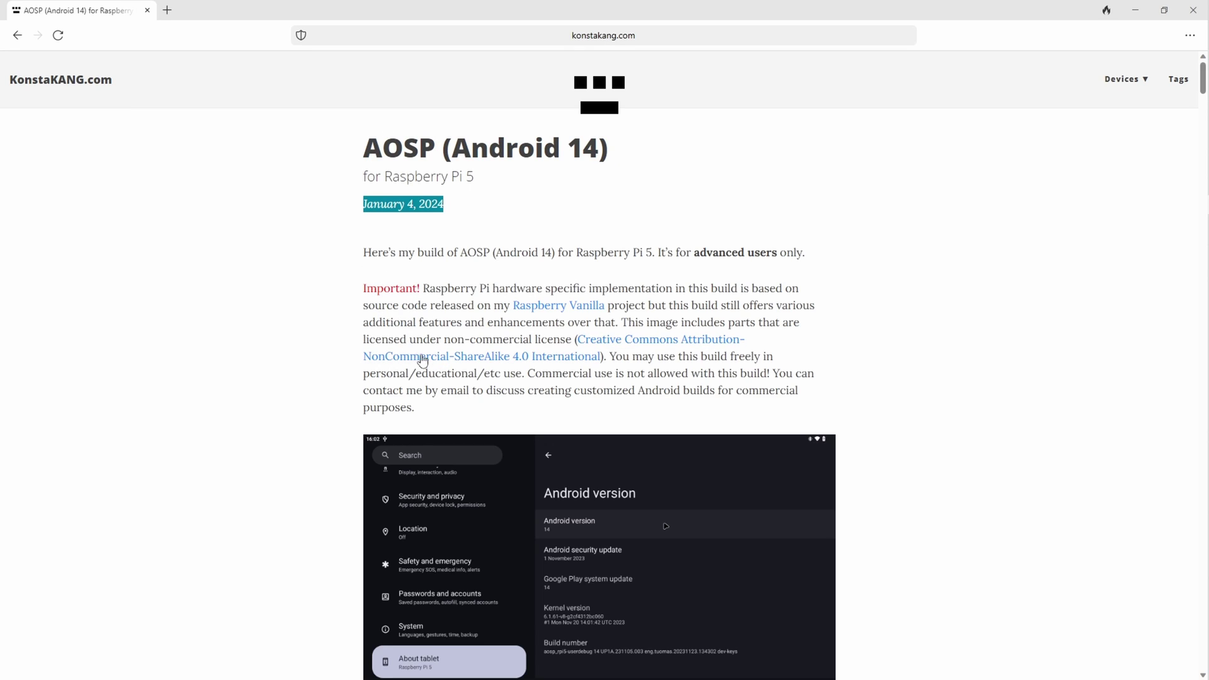
scroll(431, 365, "down", 2)
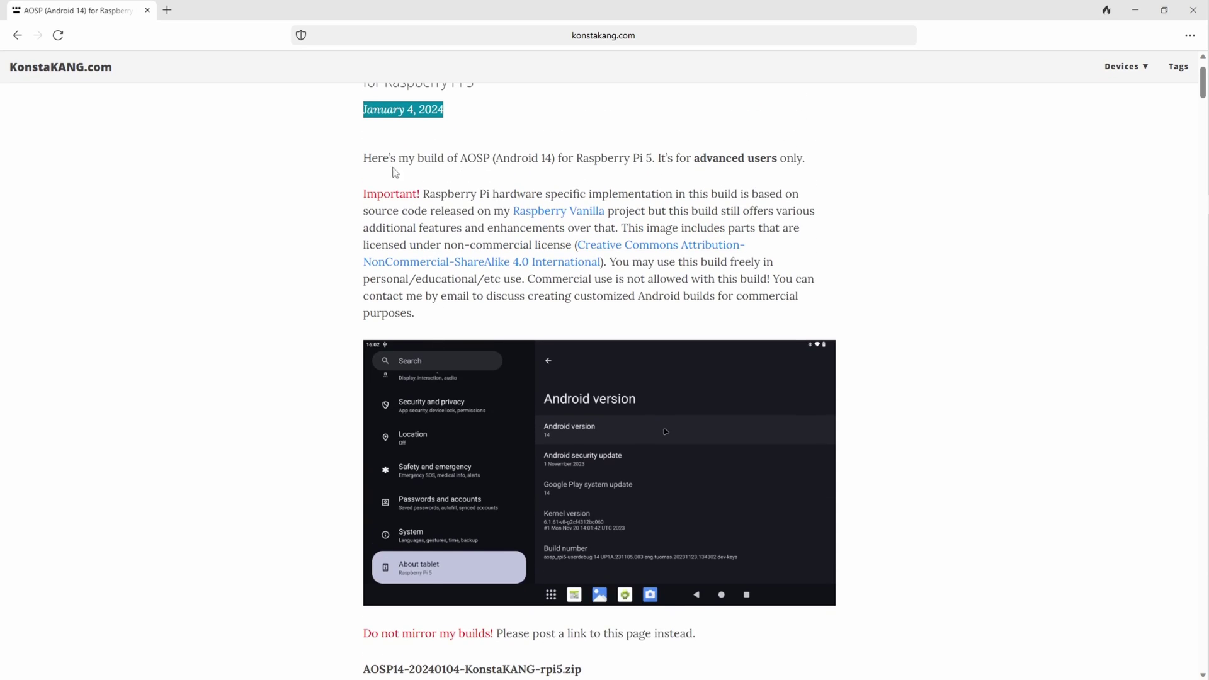
left_click_drag(372, 157, 806, 158)
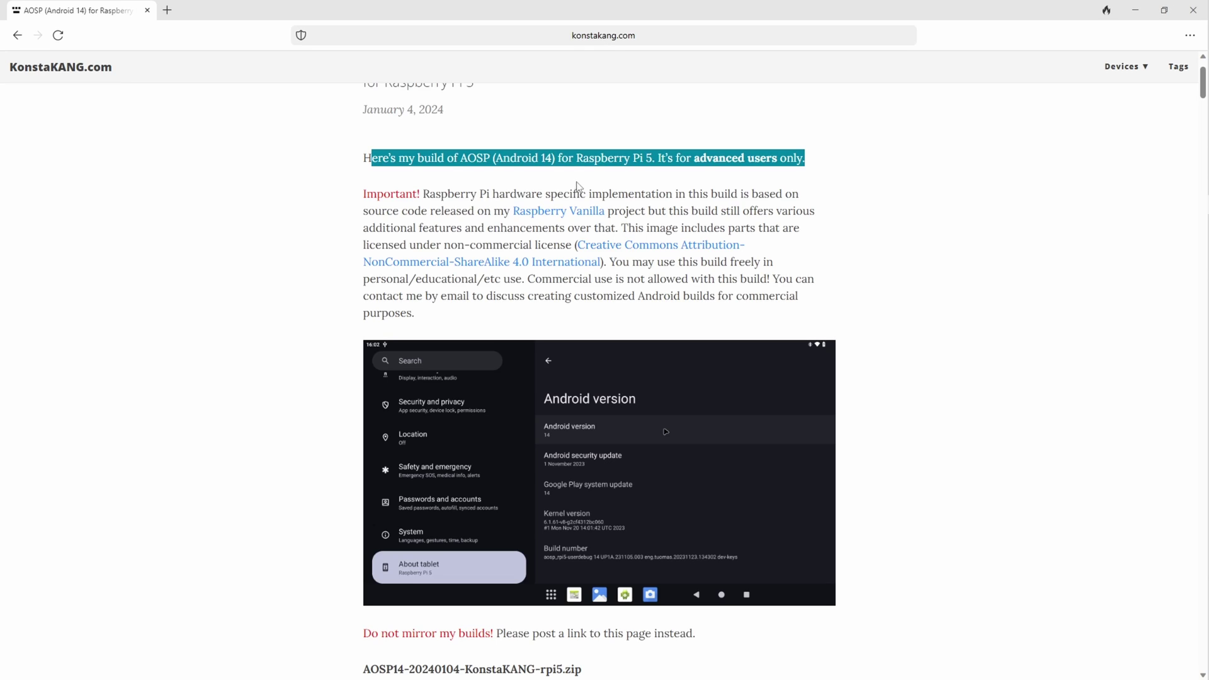
left_click(424, 175)
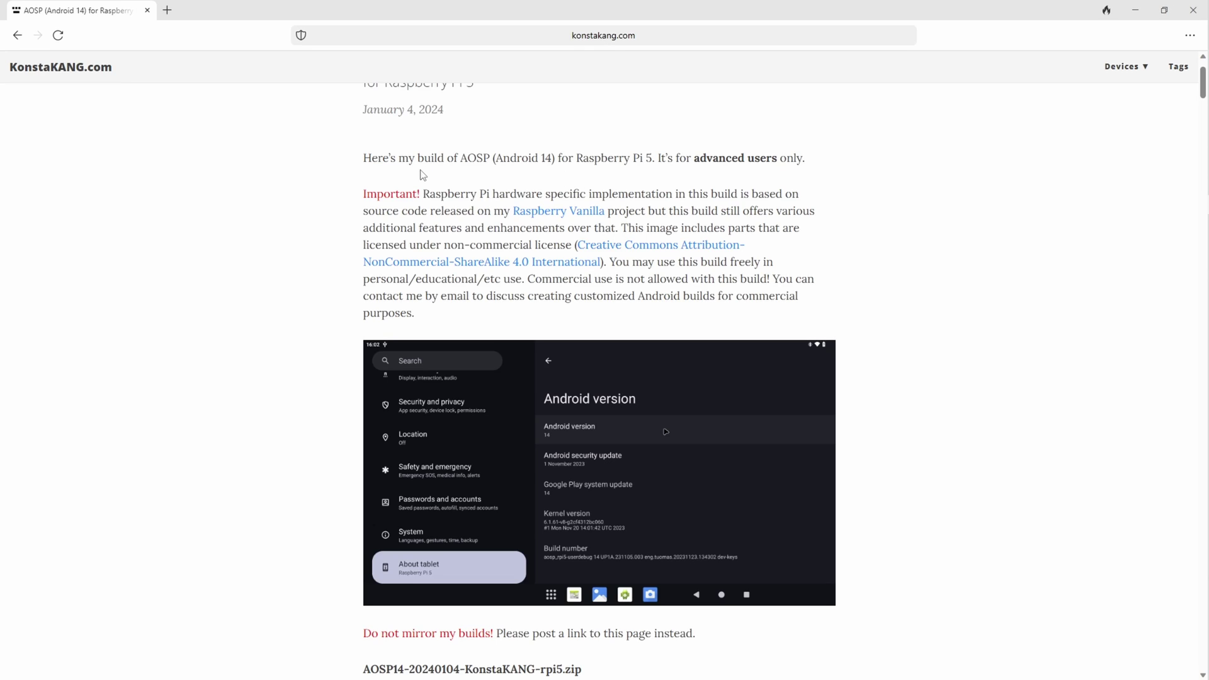
double_click(365, 159)
left_click_drag(413, 156, 802, 160)
scroll(745, 258, "up", 3)
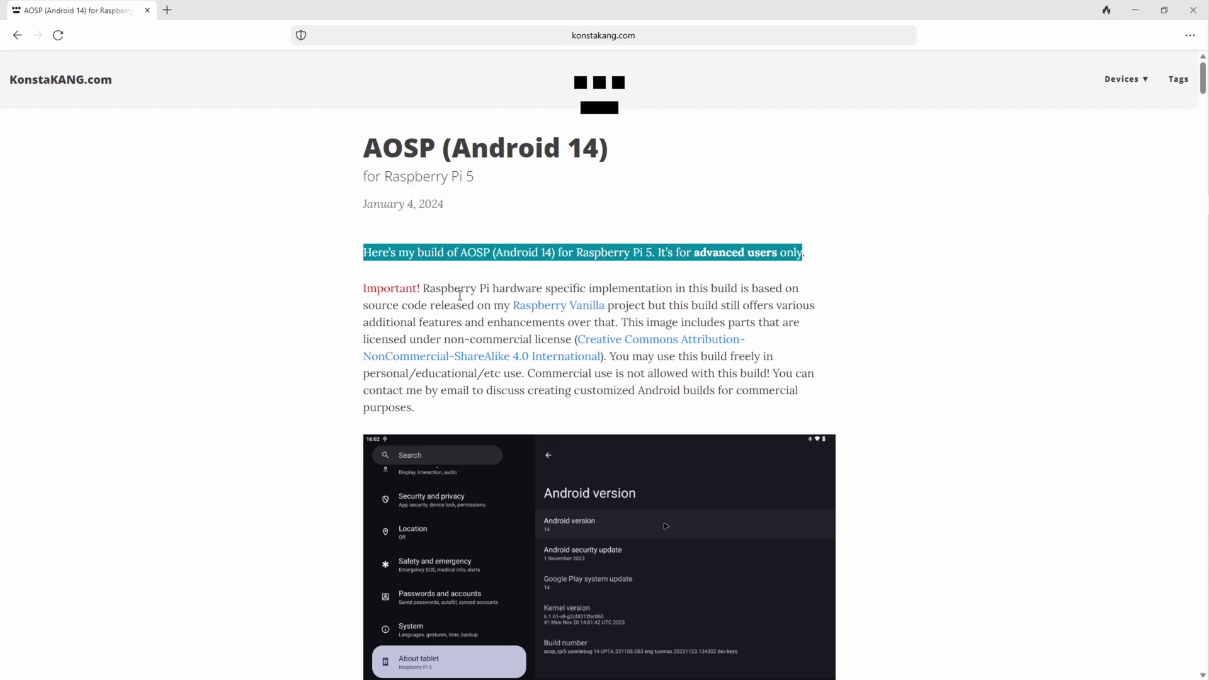
scroll(460, 296, "down", 3)
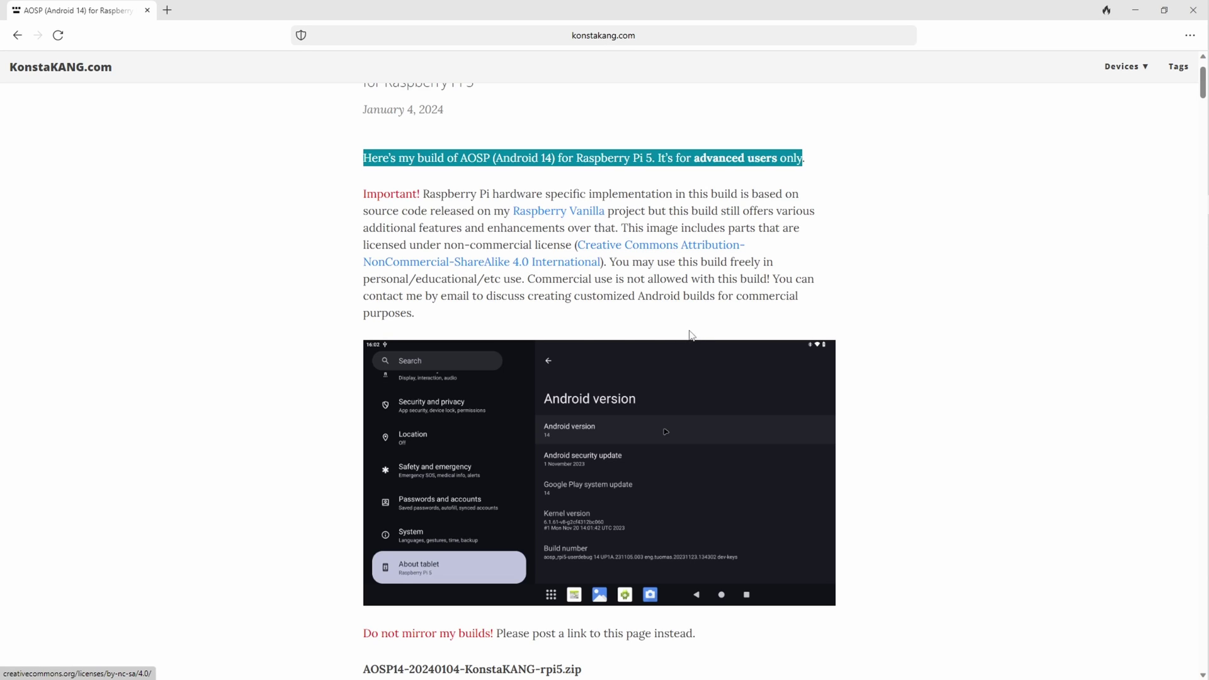
scroll(692, 391, "down", 5)
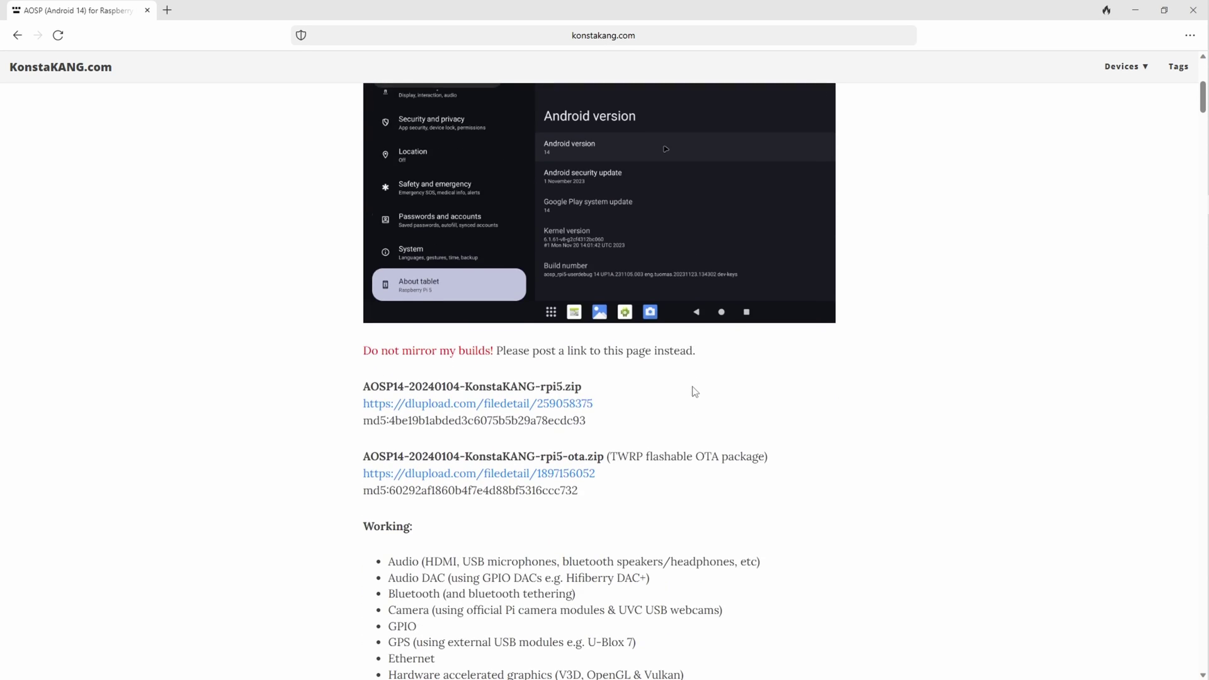
scroll(693, 390, "down", 2)
scroll(403, 283, "up", 5)
scroll(413, 291, "down", 5)
scroll(403, 284, "up", 5)
scroll(441, 265, "down", 4)
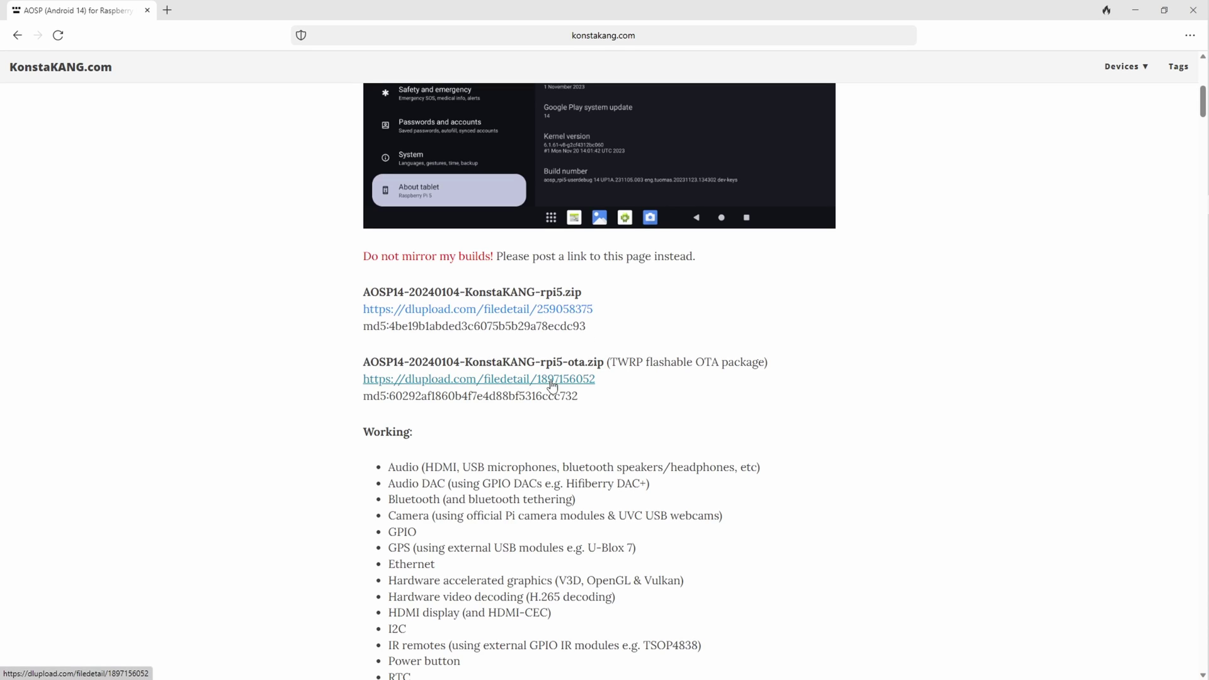
left_click_drag(364, 292, 595, 296)
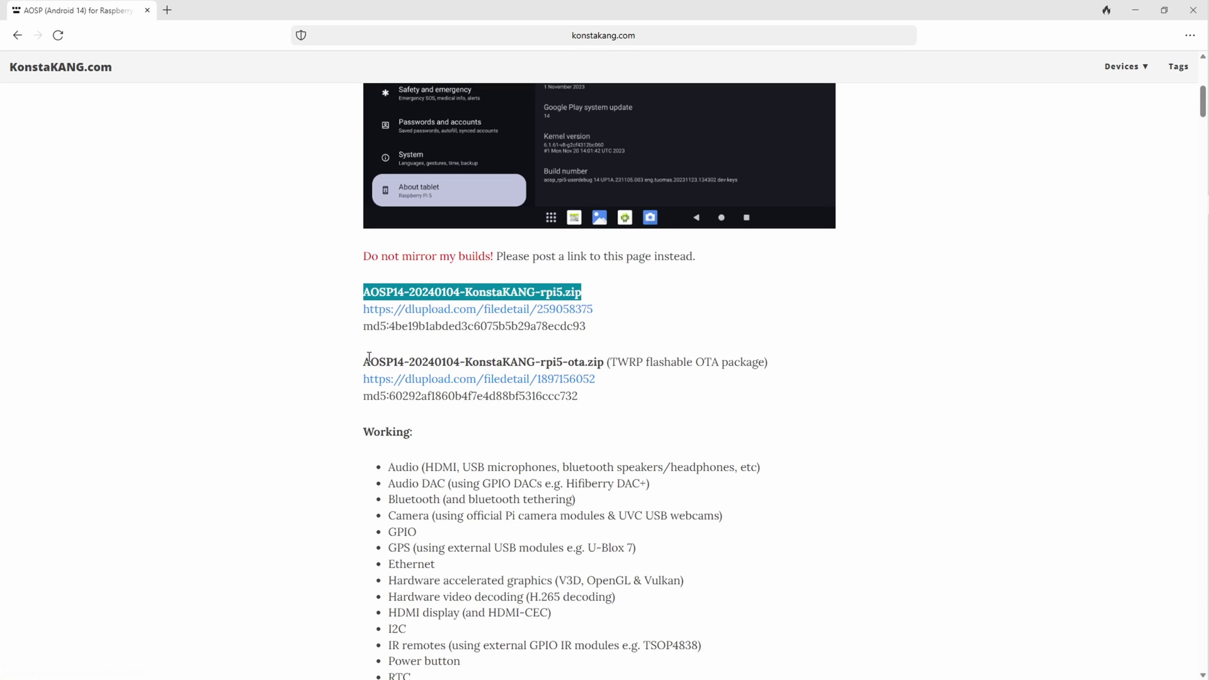
left_click_drag(364, 362, 600, 363)
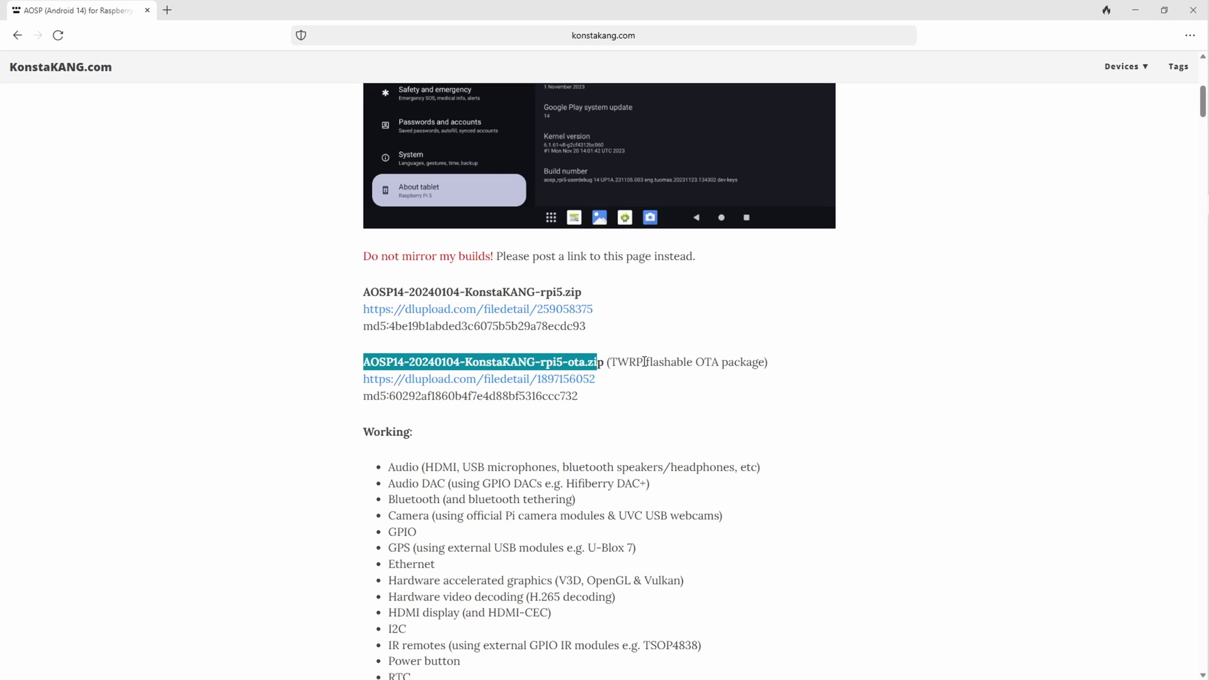
left_click_drag(645, 362, 612, 360)
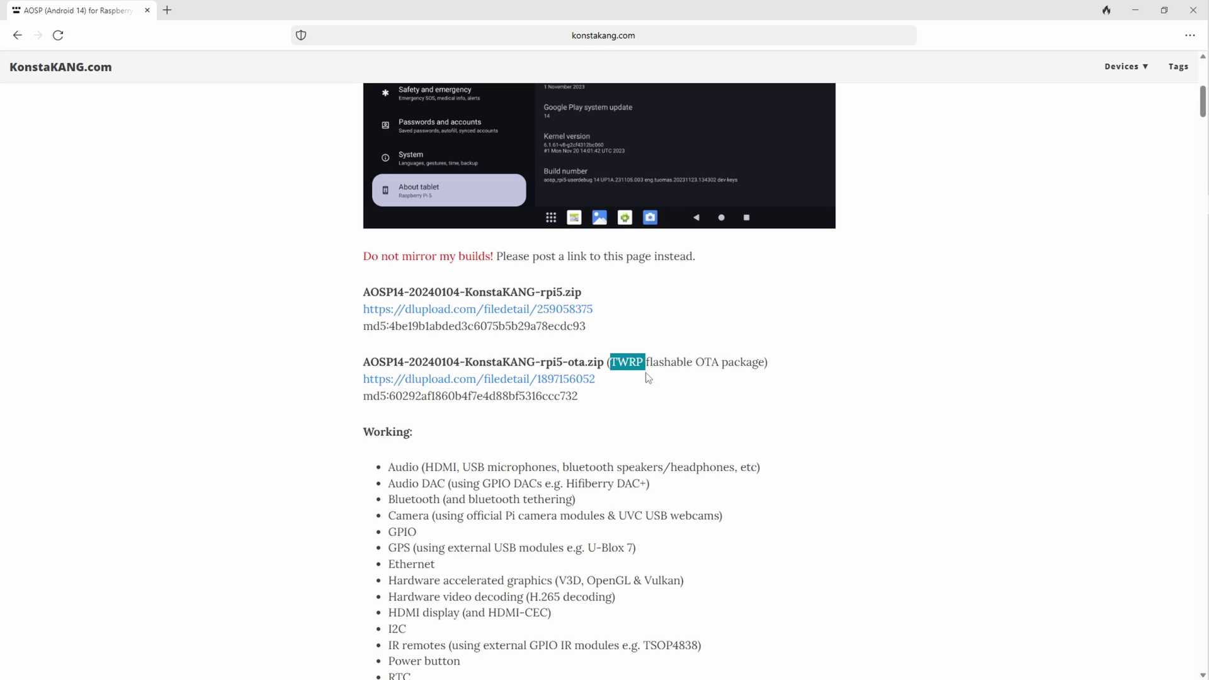
left_click_drag(608, 362, 510, 362)
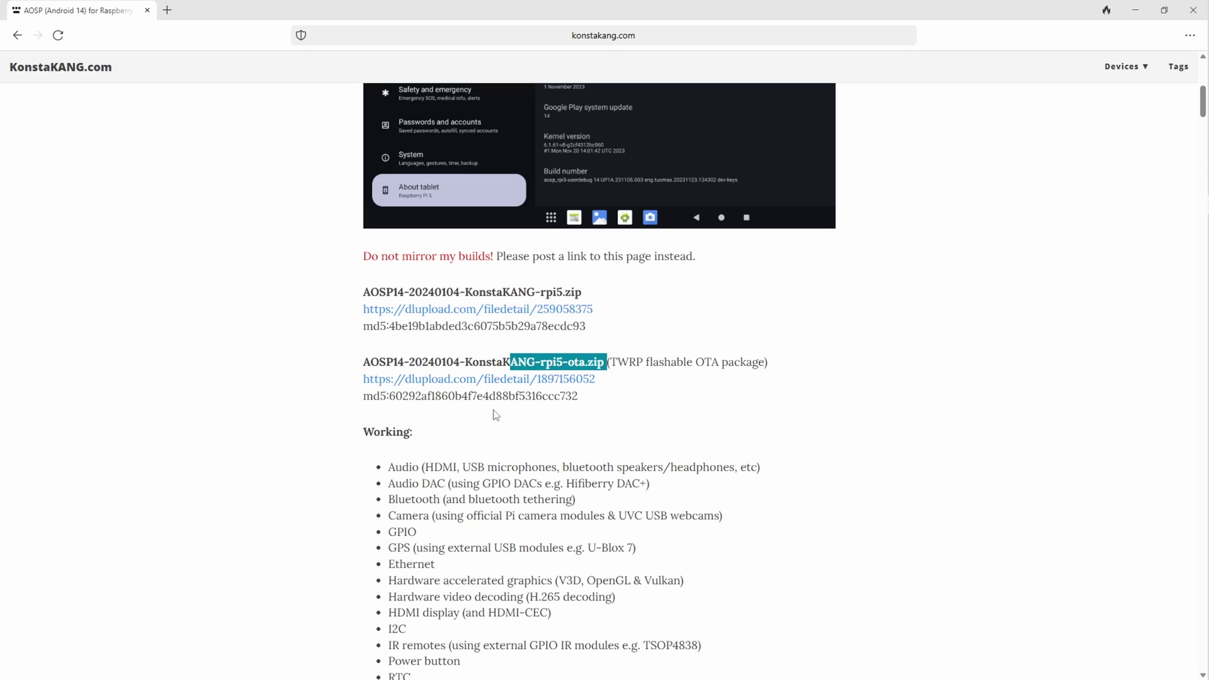
left_click_drag(646, 362, 611, 357)
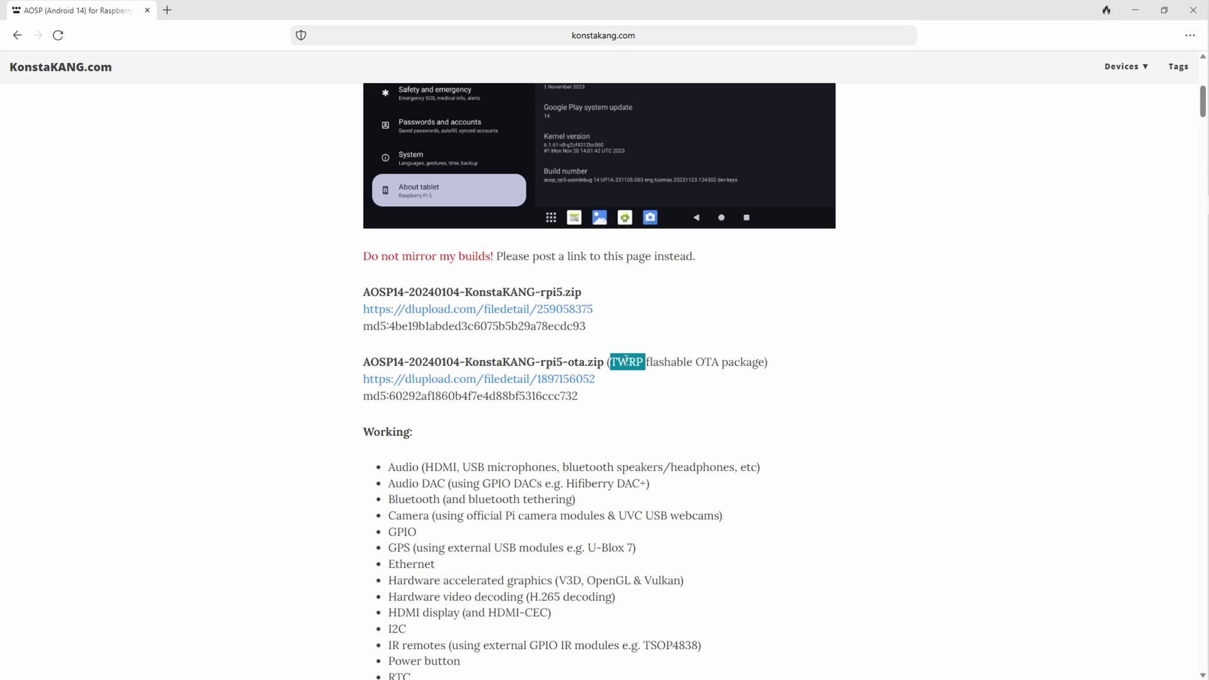
- Scroll down the AOSP 14 post and highlight the OTA package description
scroll(696, 397, "down", 3)
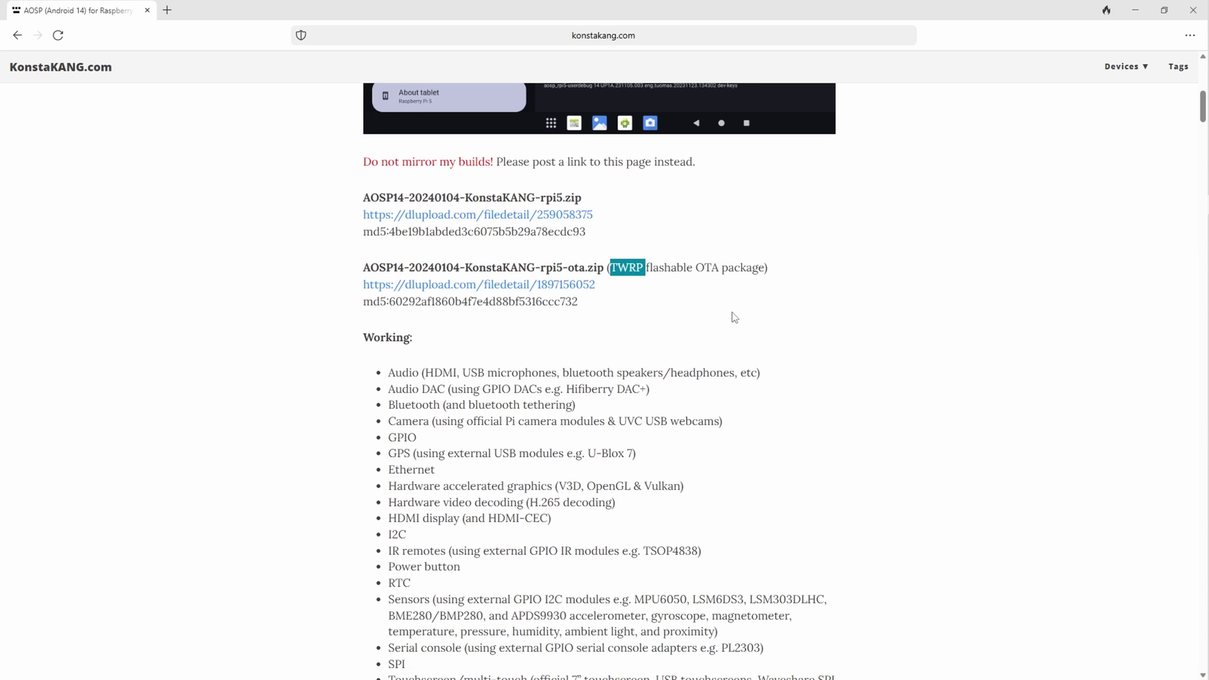
left_click(709, 267)
left_click_drag(695, 267, 751, 267)
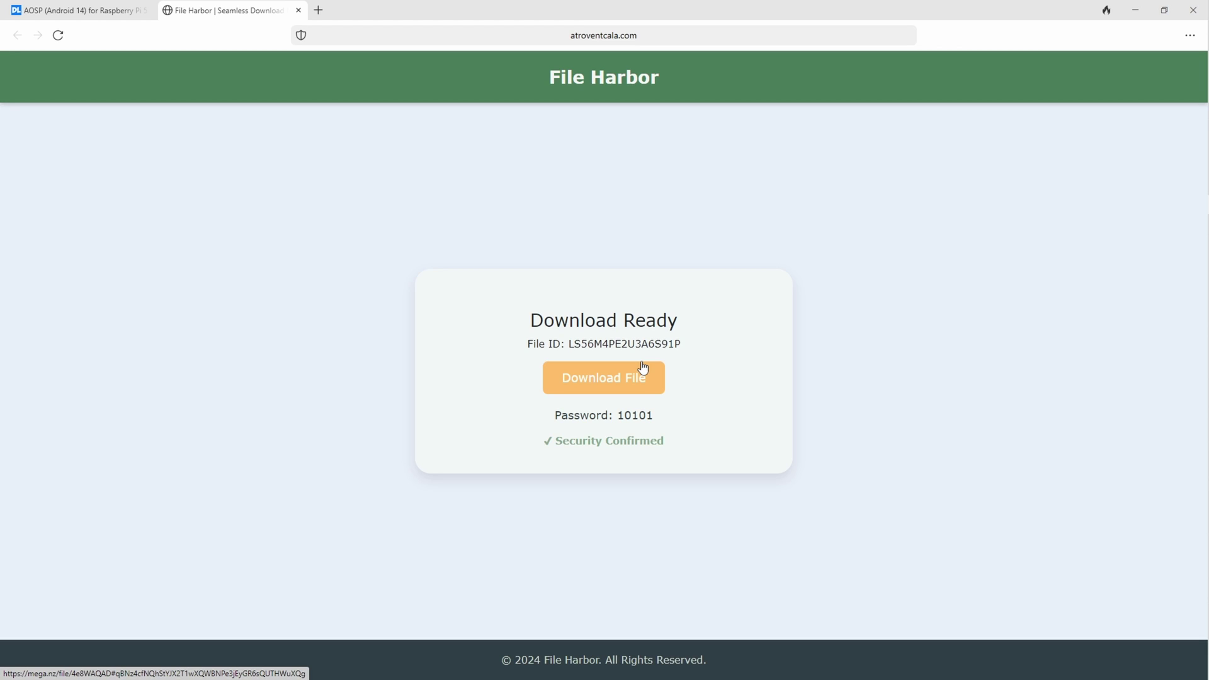
- Close the File Harbor ad page and download the 752.277 MB AOSP14 Raspberry Pi 5 zip
left_click(298, 10)
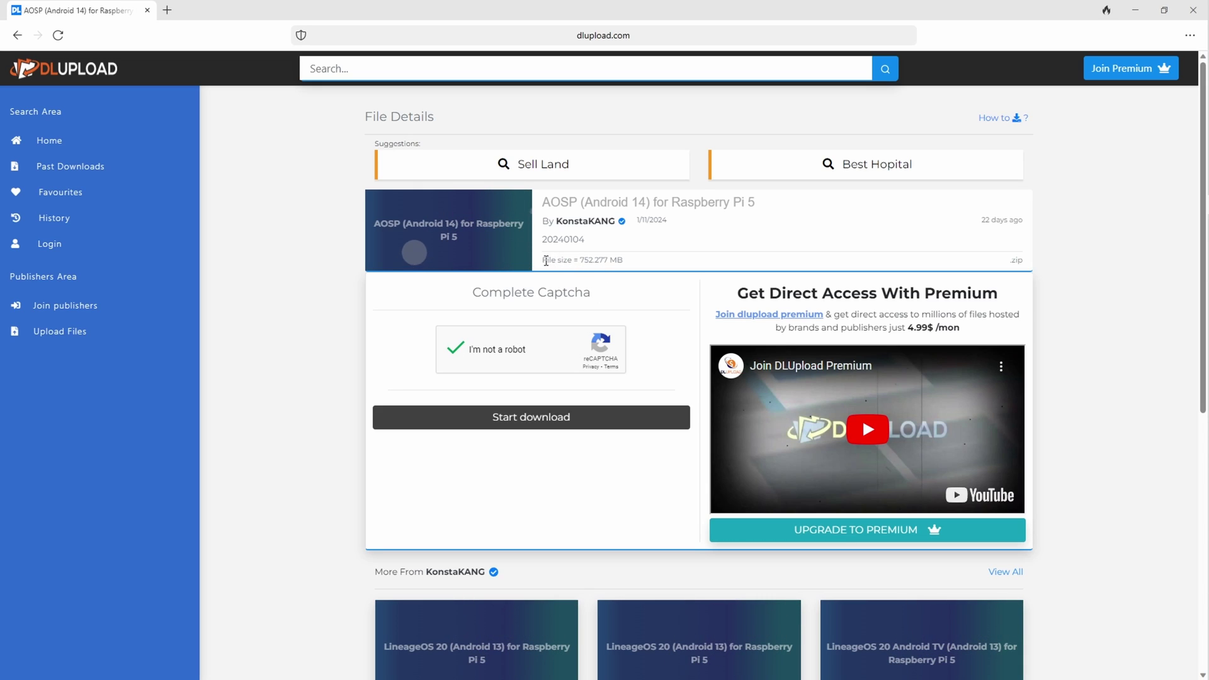
left_click_drag(578, 260, 623, 260)
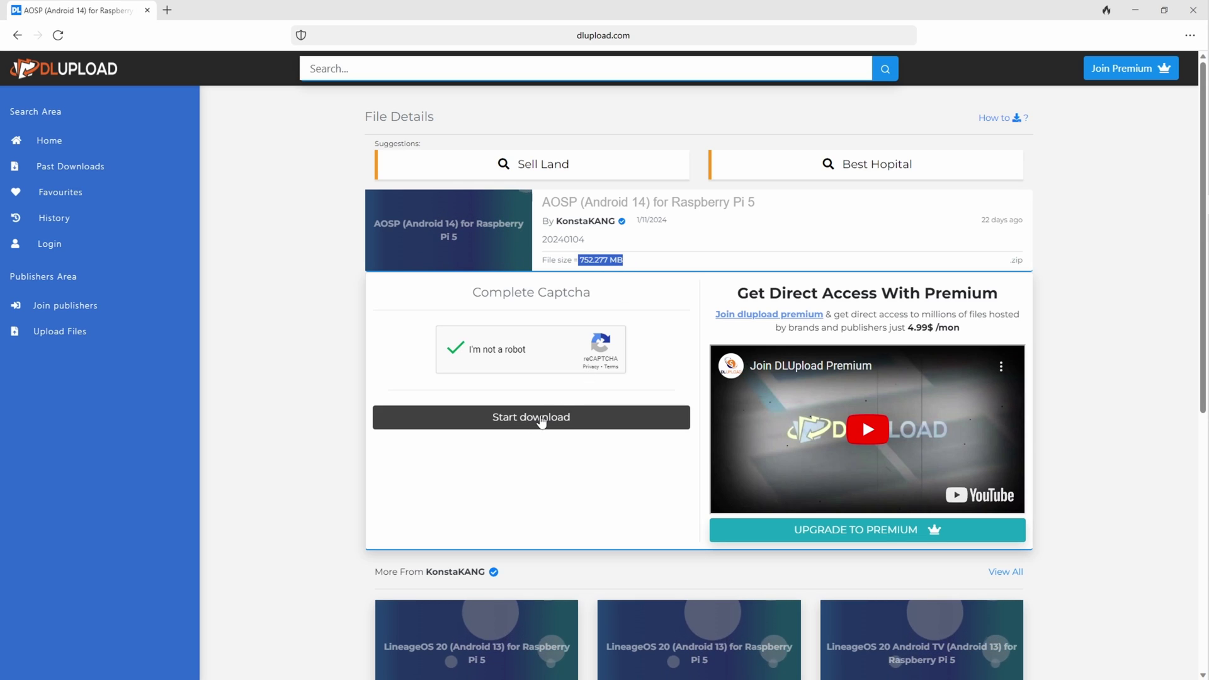
left_click(524, 418)
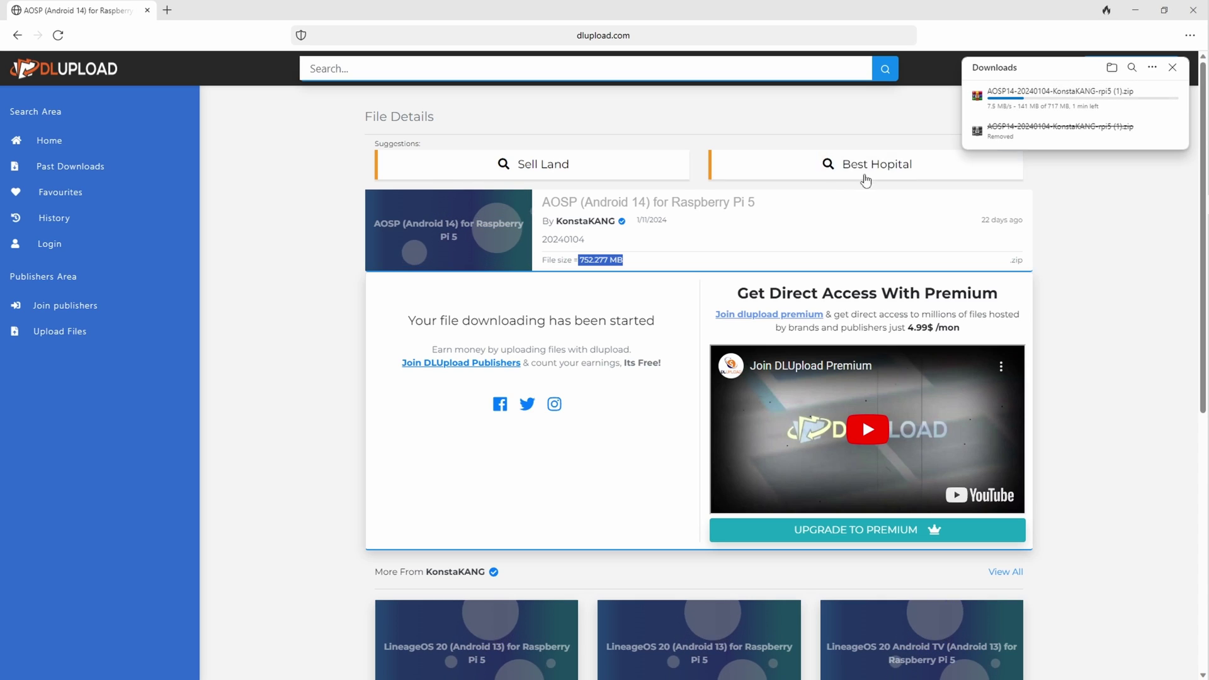
mouse_move(1097, 106)
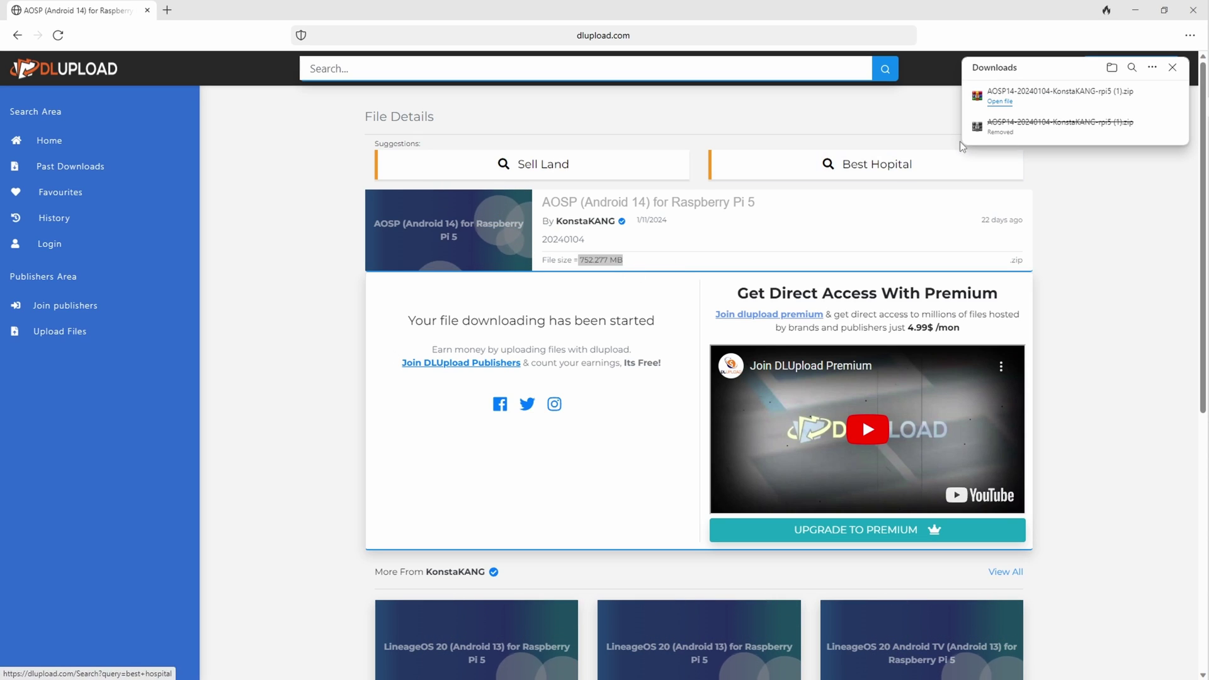
mouse_move(1004, 101)
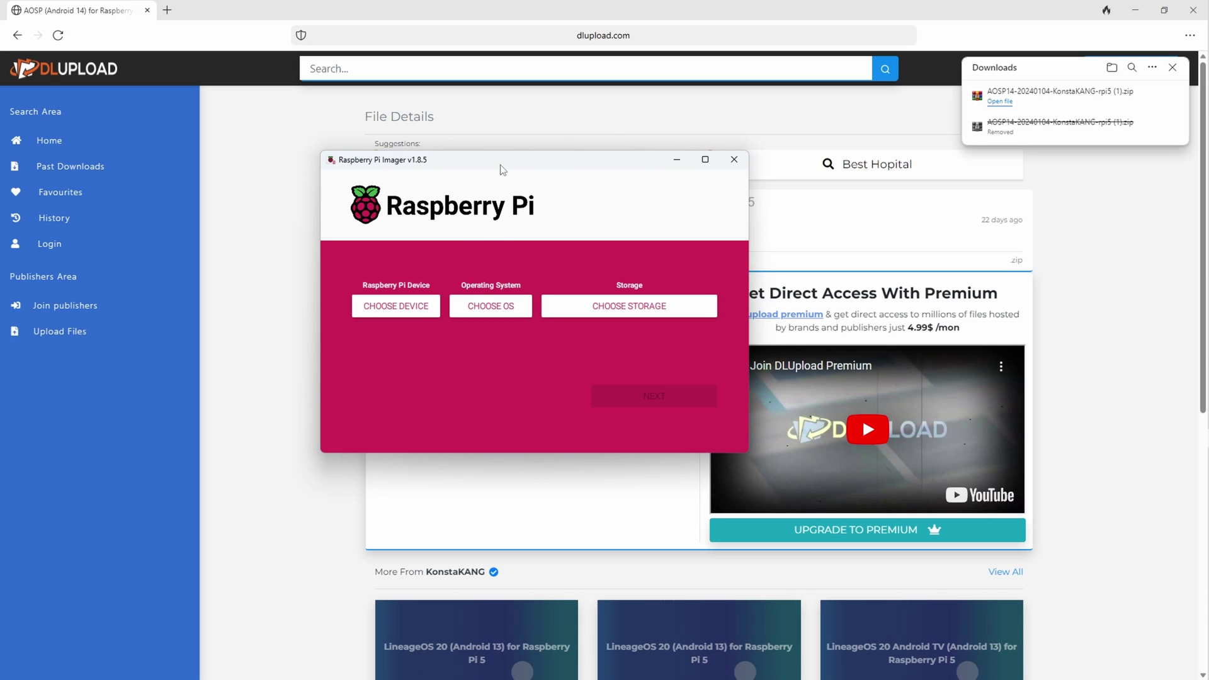
- Move the Imager window into place and choose Raspberry Pi 5 as the device
left_click_drag(498, 167, 414, 210)
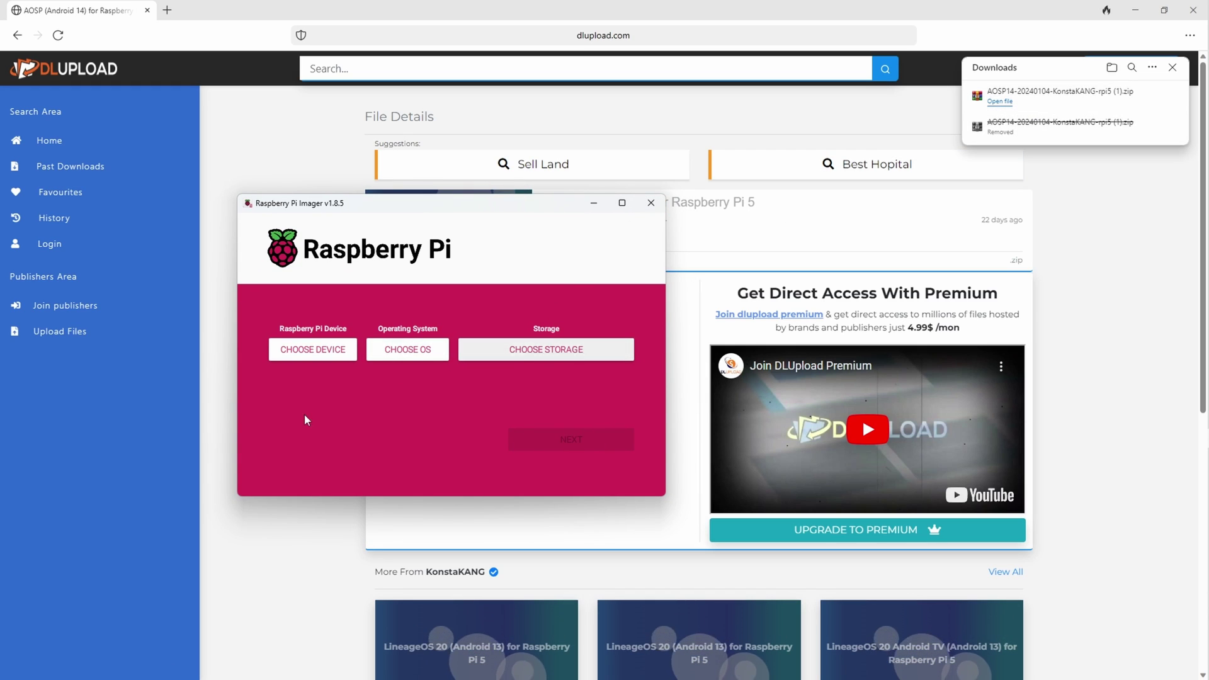
left_click(308, 350)
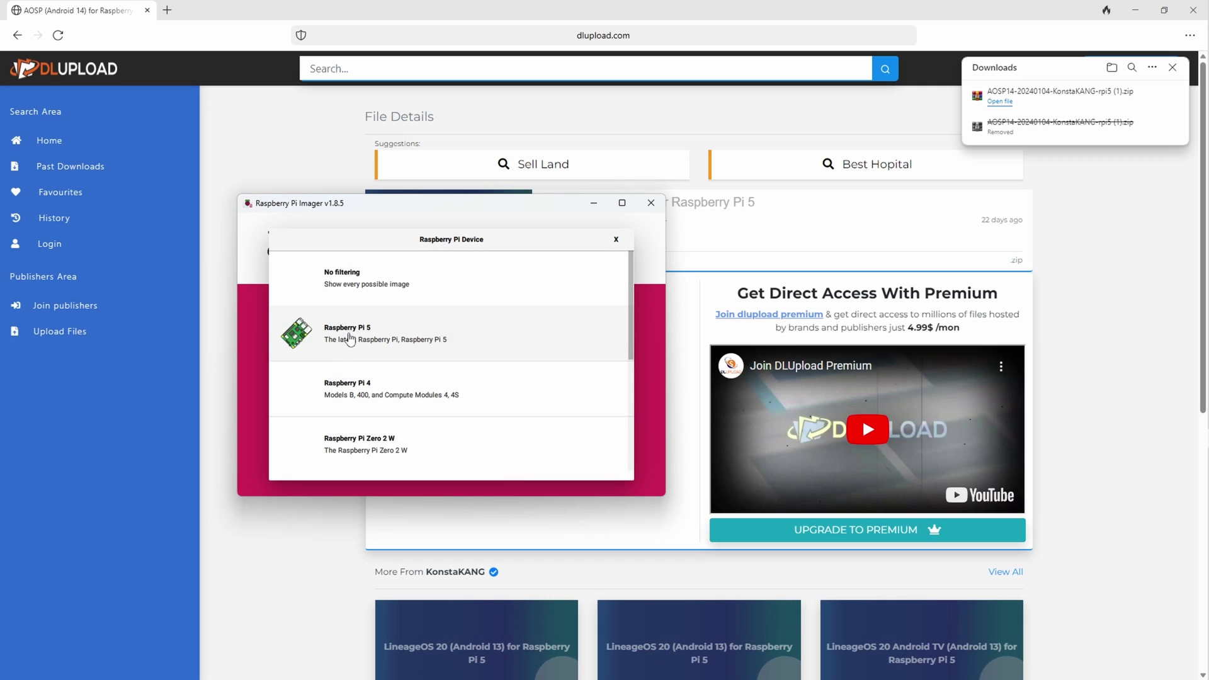
left_click(351, 340)
left_click(409, 350)
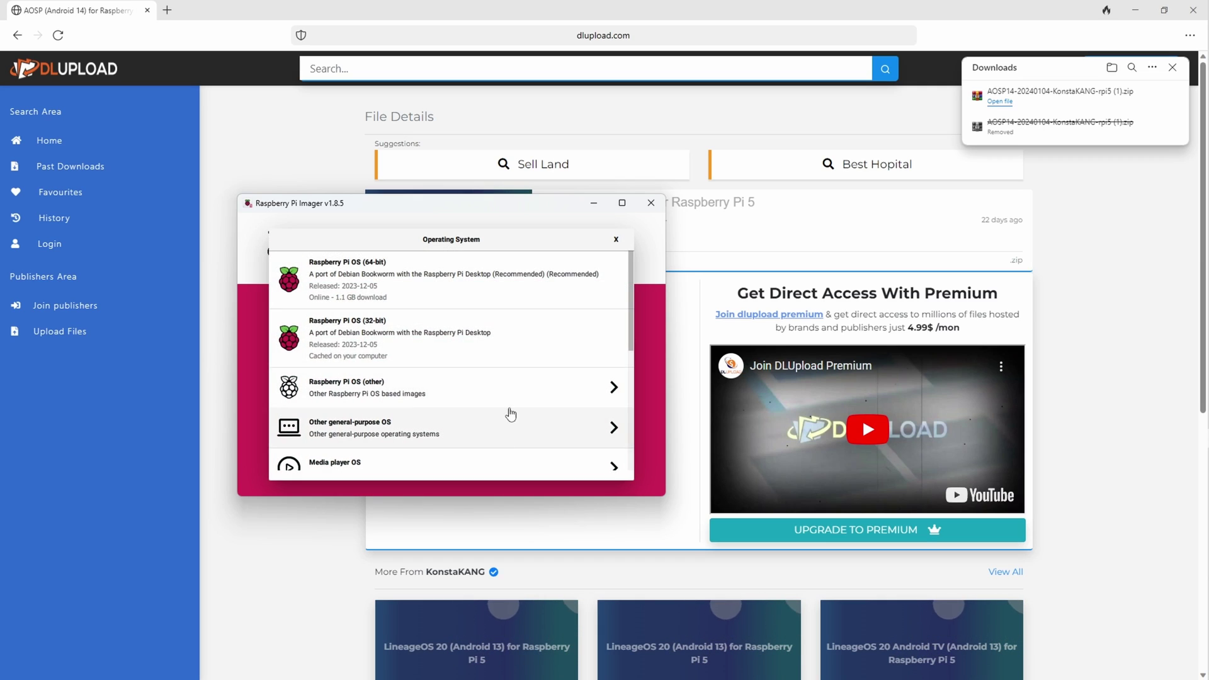
scroll(510, 413, "down", 5)
left_click(326, 448)
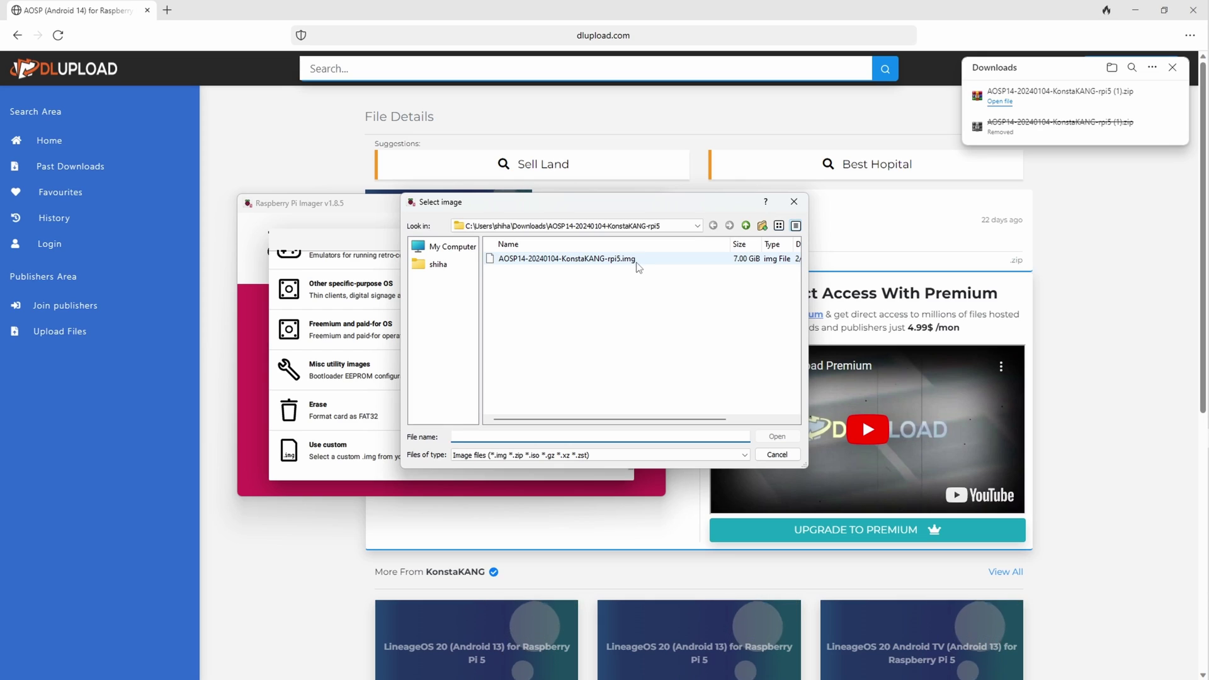
double_click(628, 261)
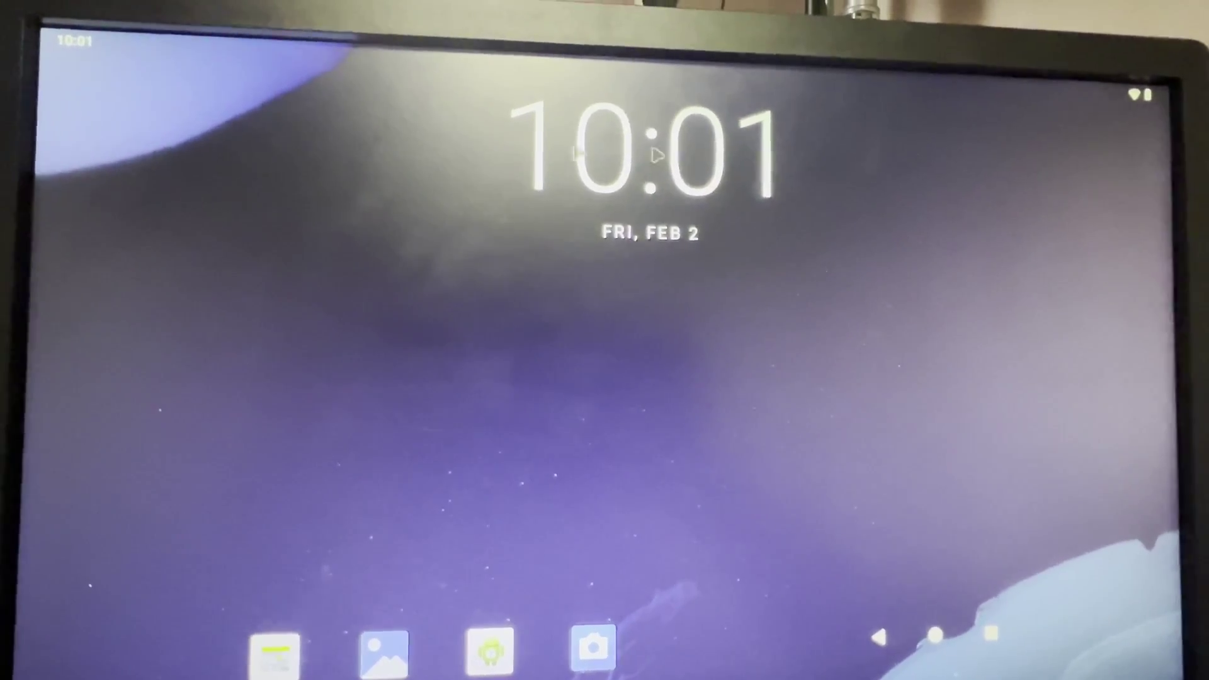
- Open the Clock app, then launch Settings from the app list
left_click(386, 243)
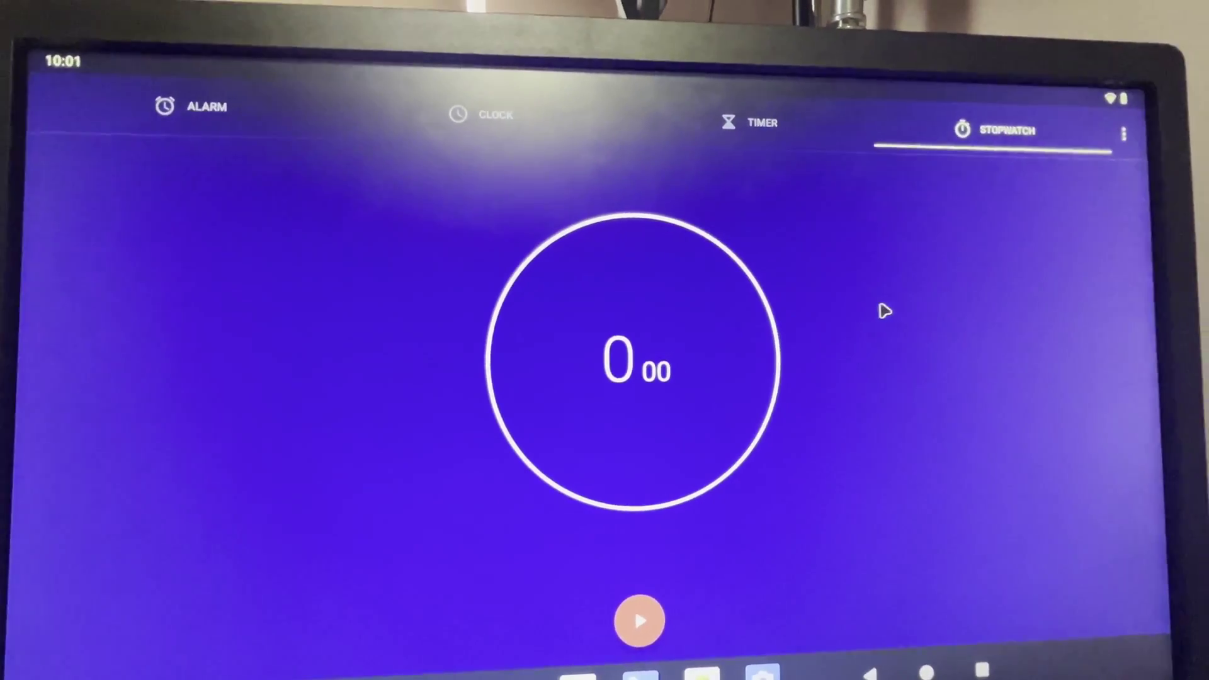
key("super")
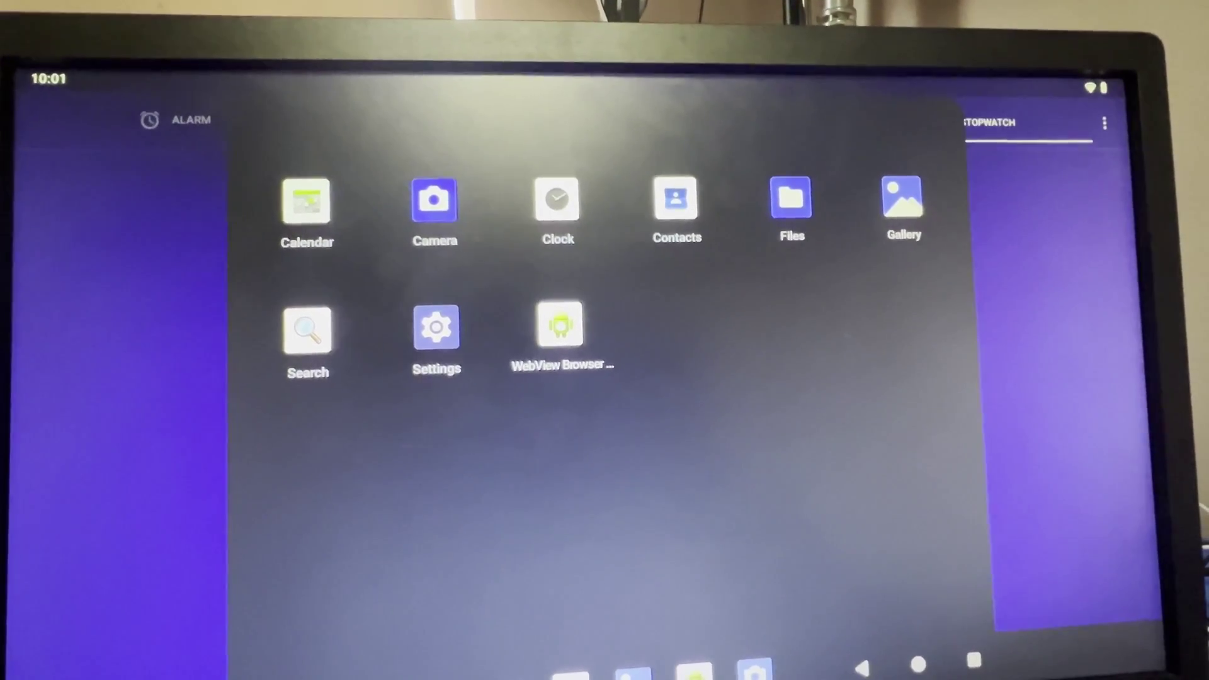
left_click(435, 327)
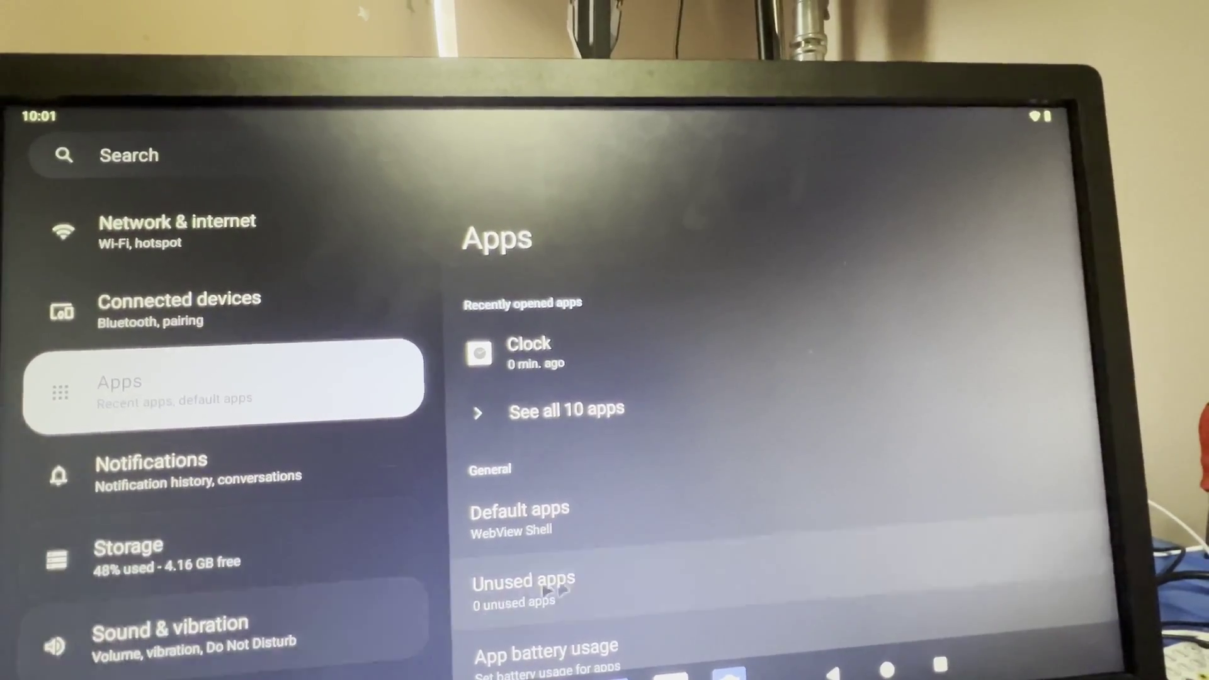
- View the Storage usage, System and About tablet pages, then bring up the app list again
left_click(157, 553)
scroll(221, 441, "down", 8)
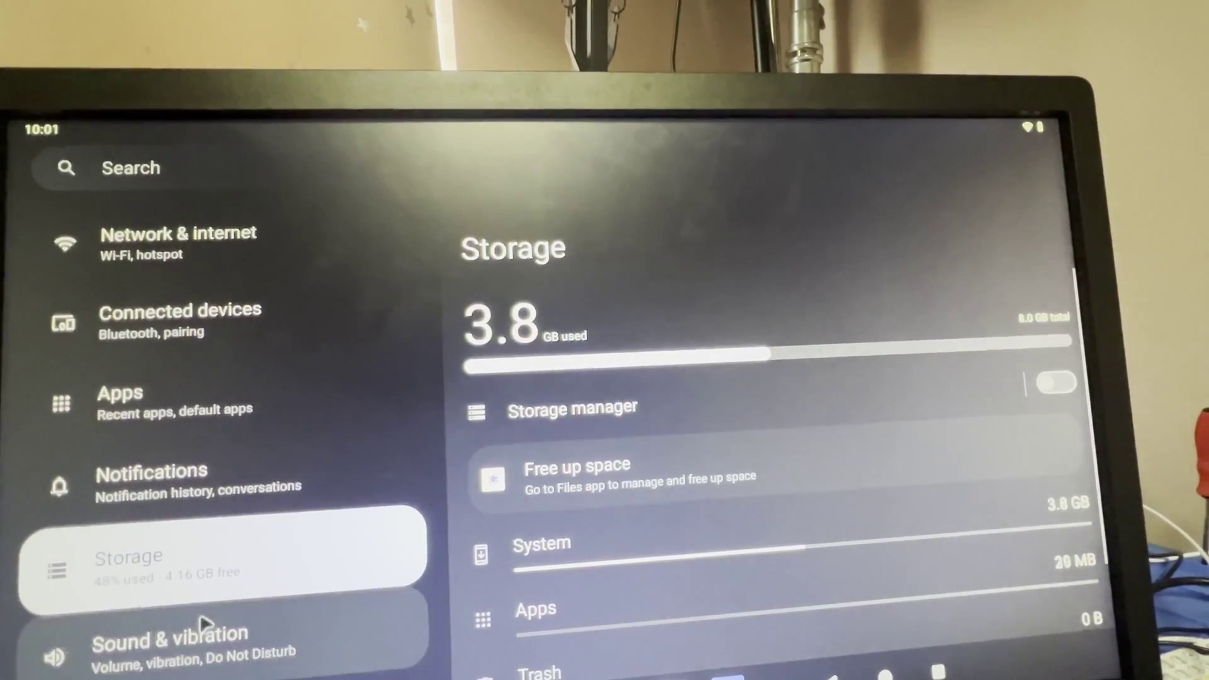
left_click(192, 617)
left_click(148, 672)
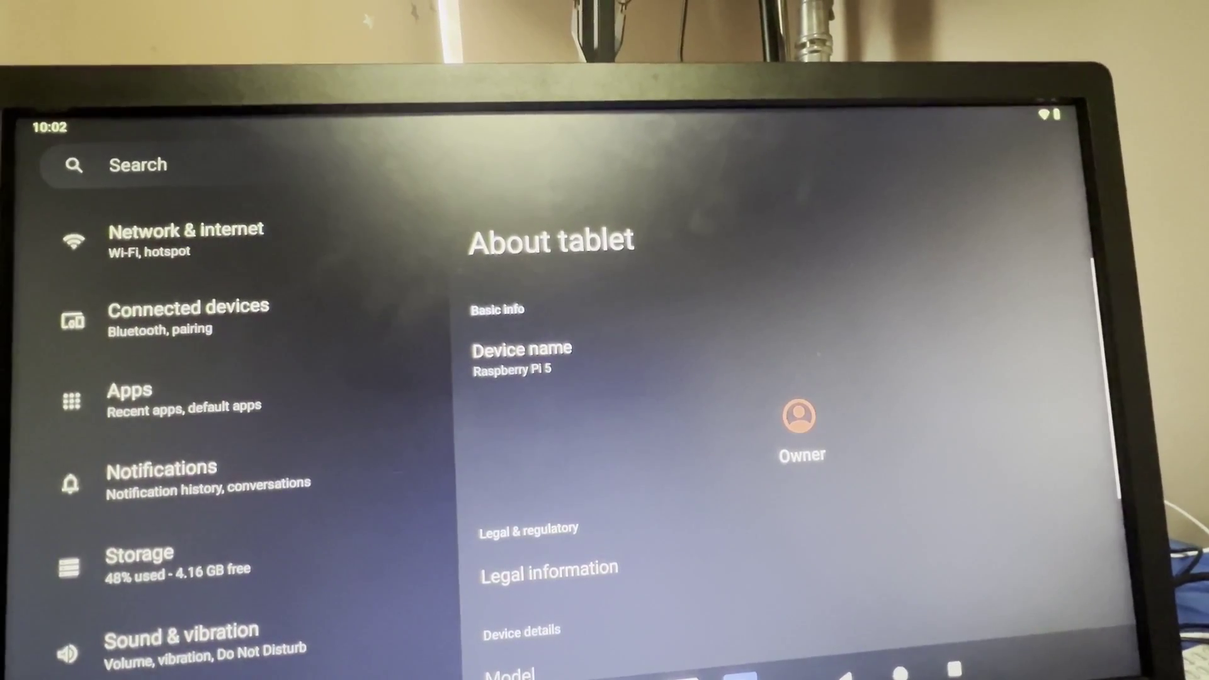
key("super")
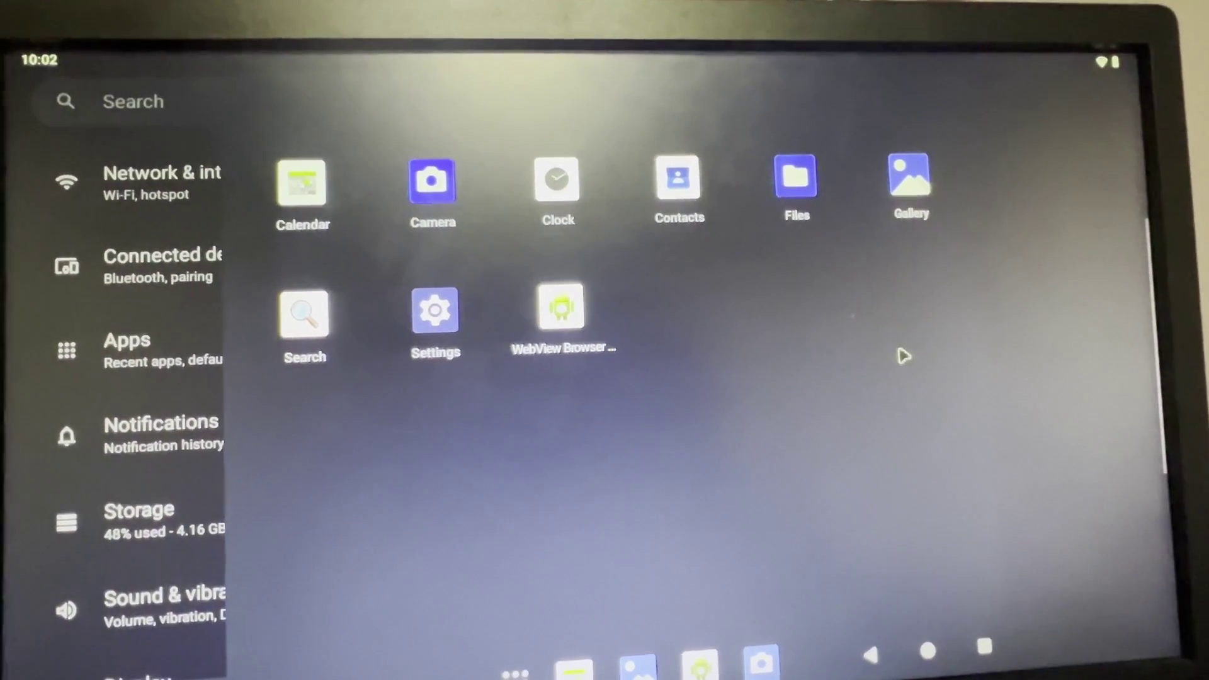
- Return to Settings and toggle the app list until Calendar is showing its week view
left_click(437, 318)
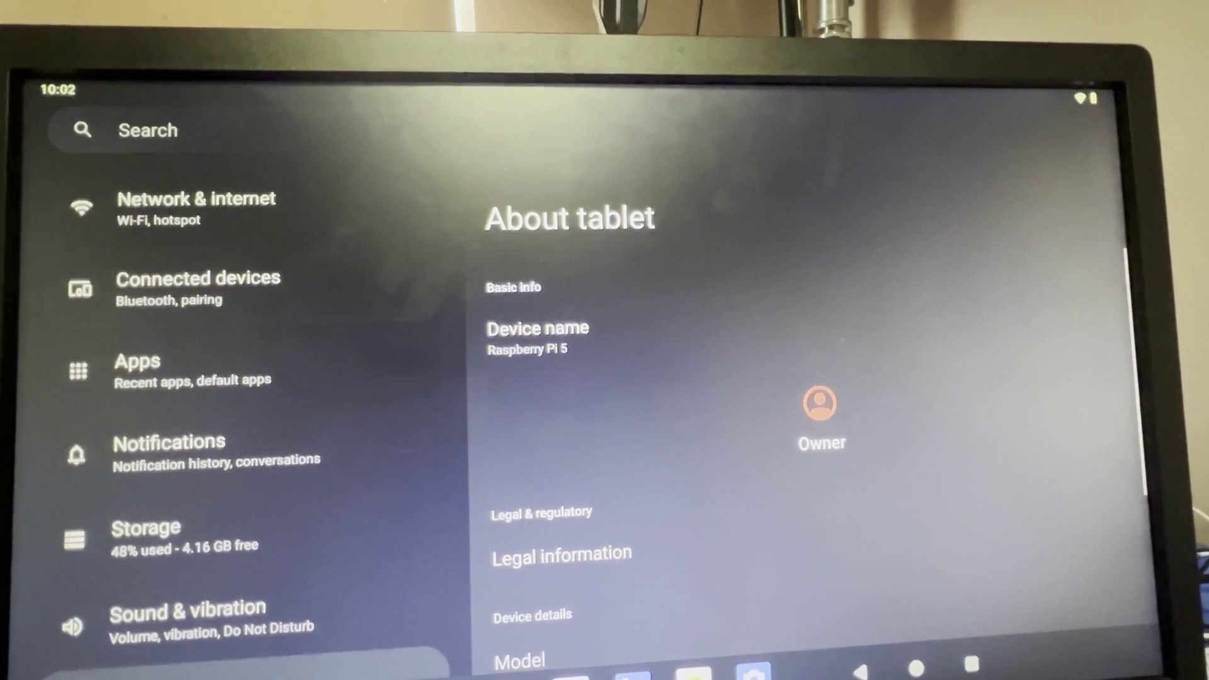
key("super")
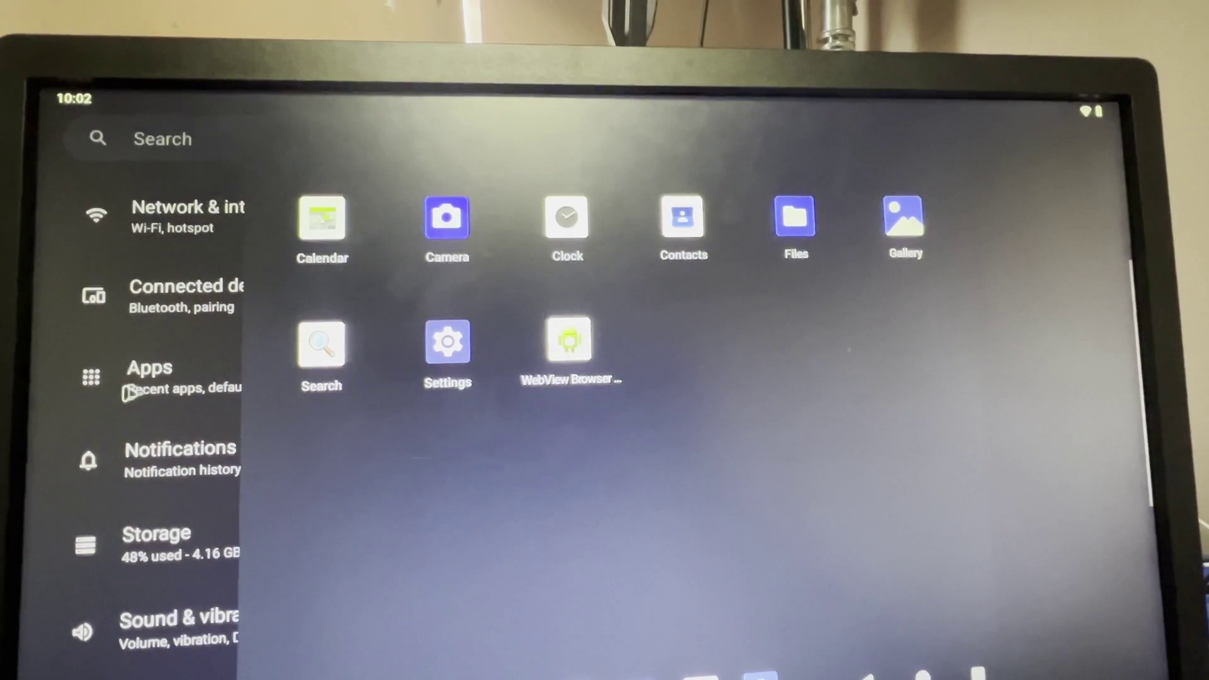
key("super")
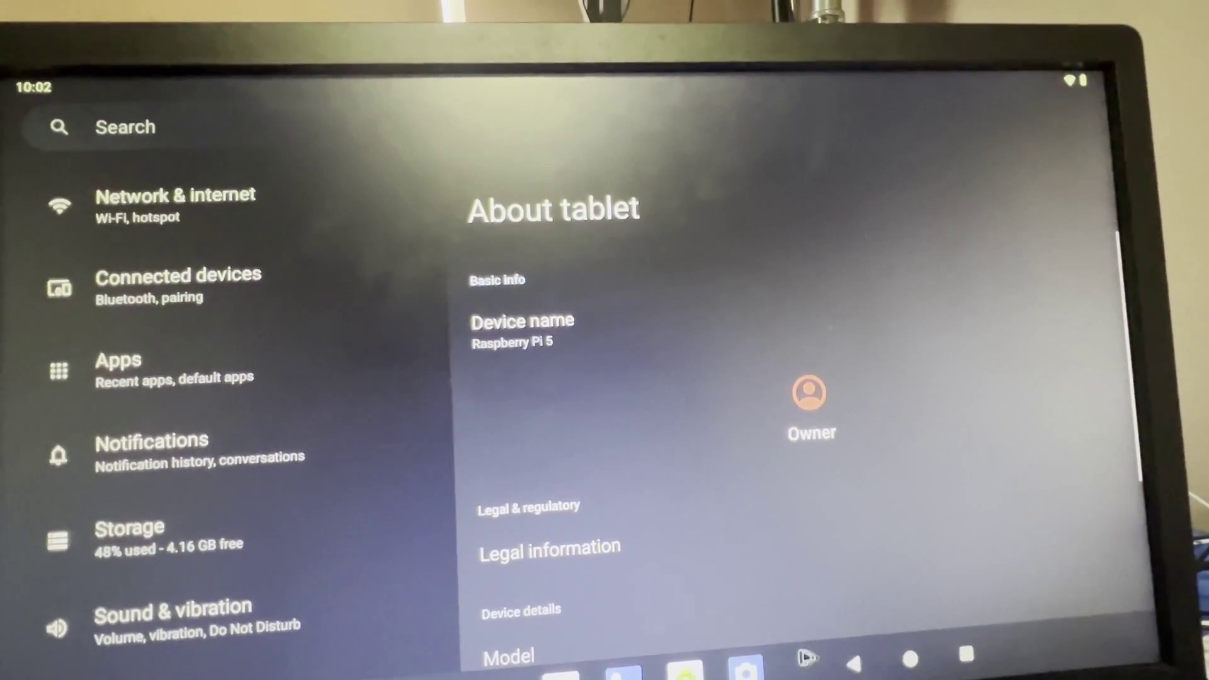
key("super")
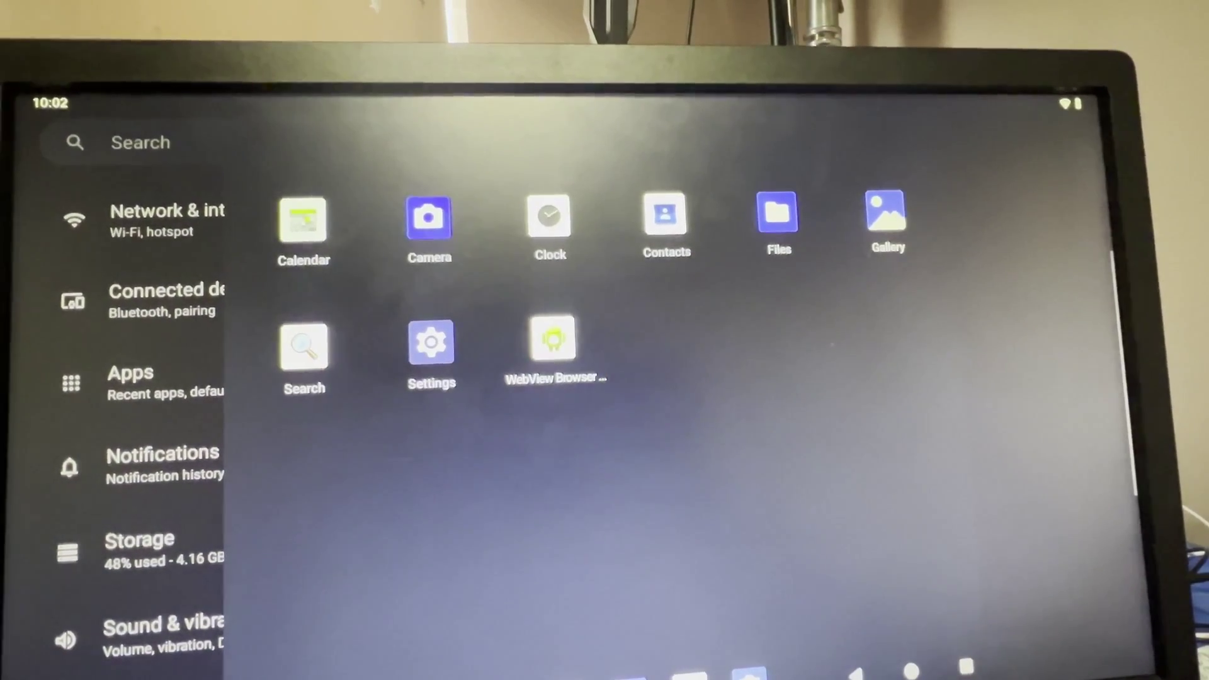
key("super")
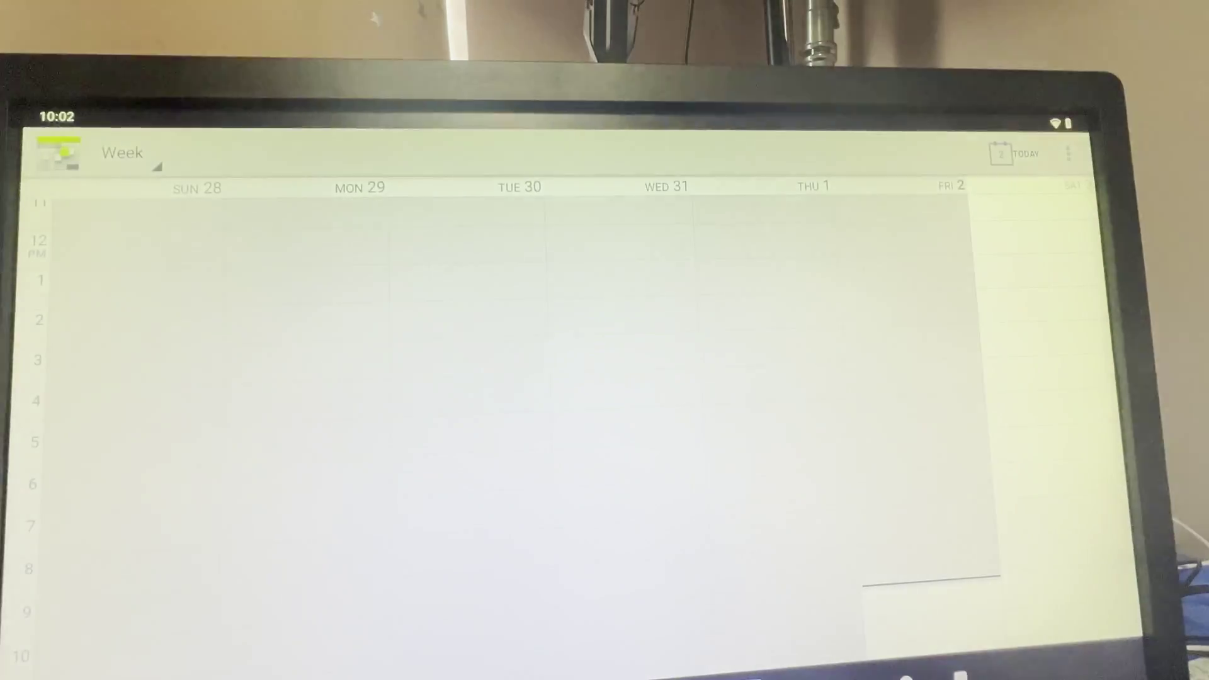
key("super")
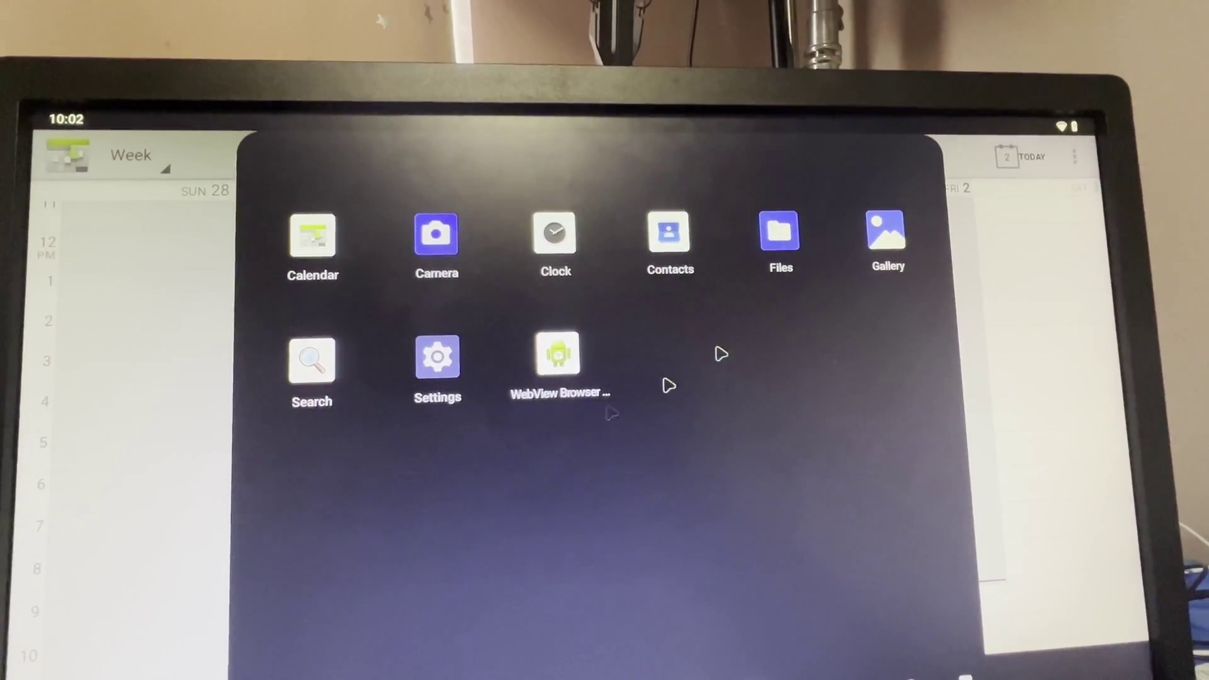
- Dismiss the app list and play the court ruling video from the YouTube home page
left_click(1017, 248)
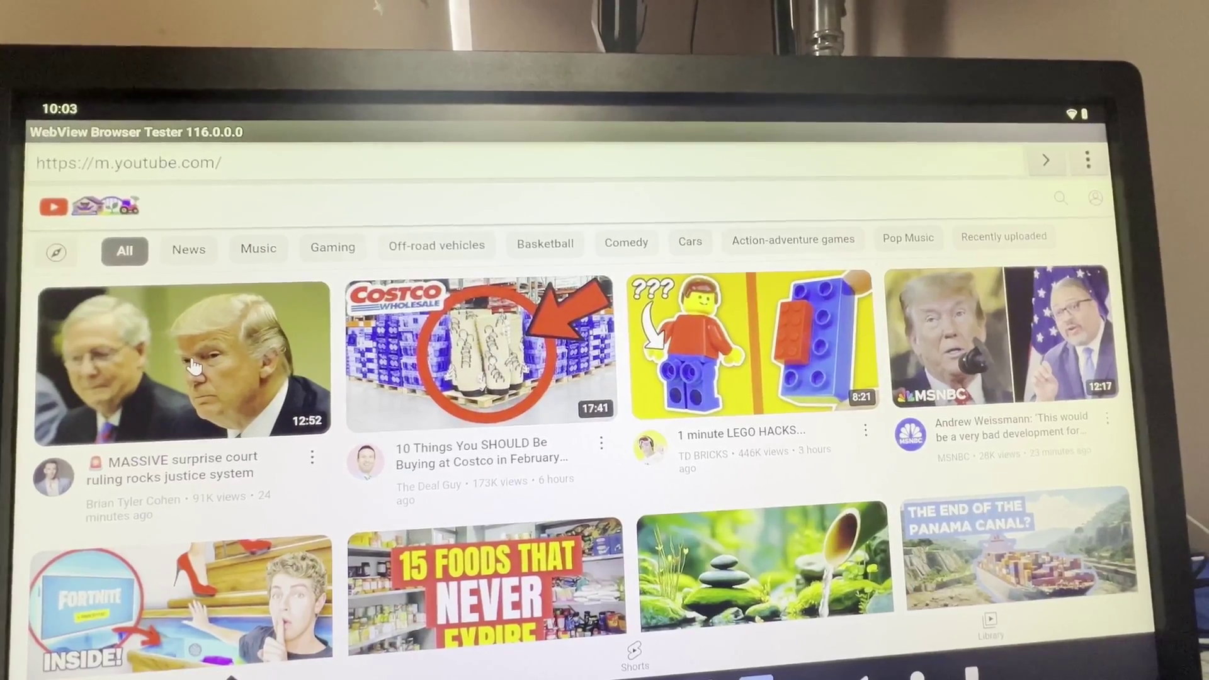
left_click(186, 350)
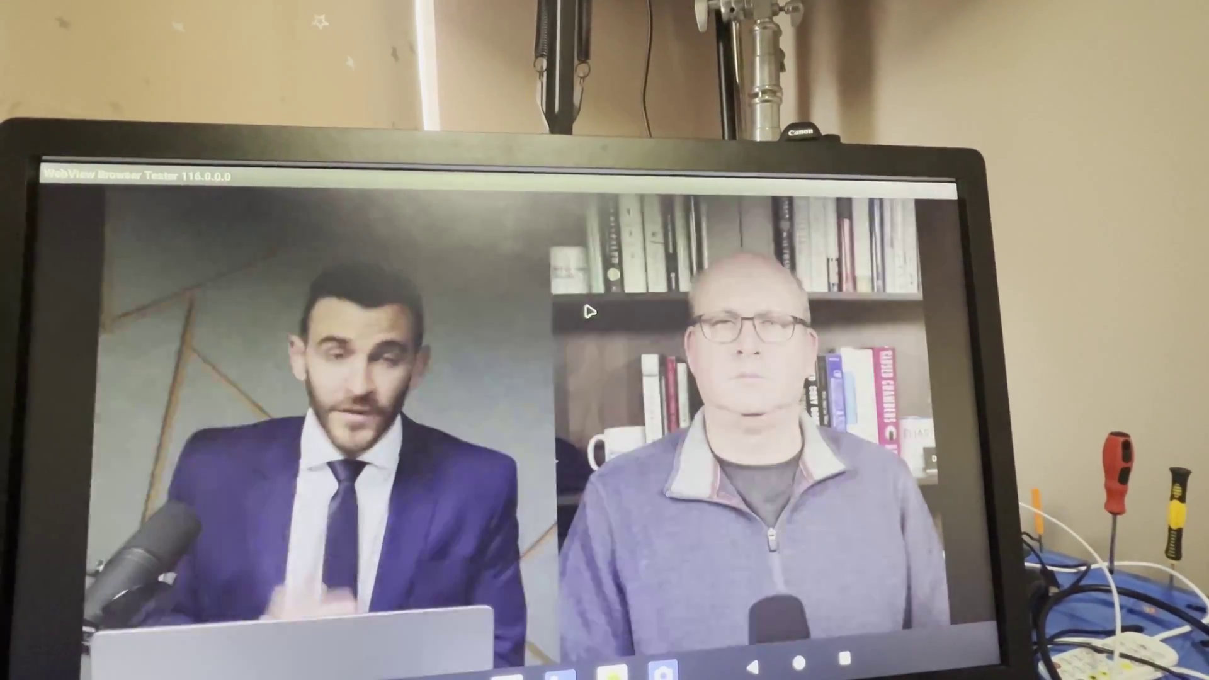
- Bring up the playback controls on the 1080p YouTube video
left_click(590, 311)
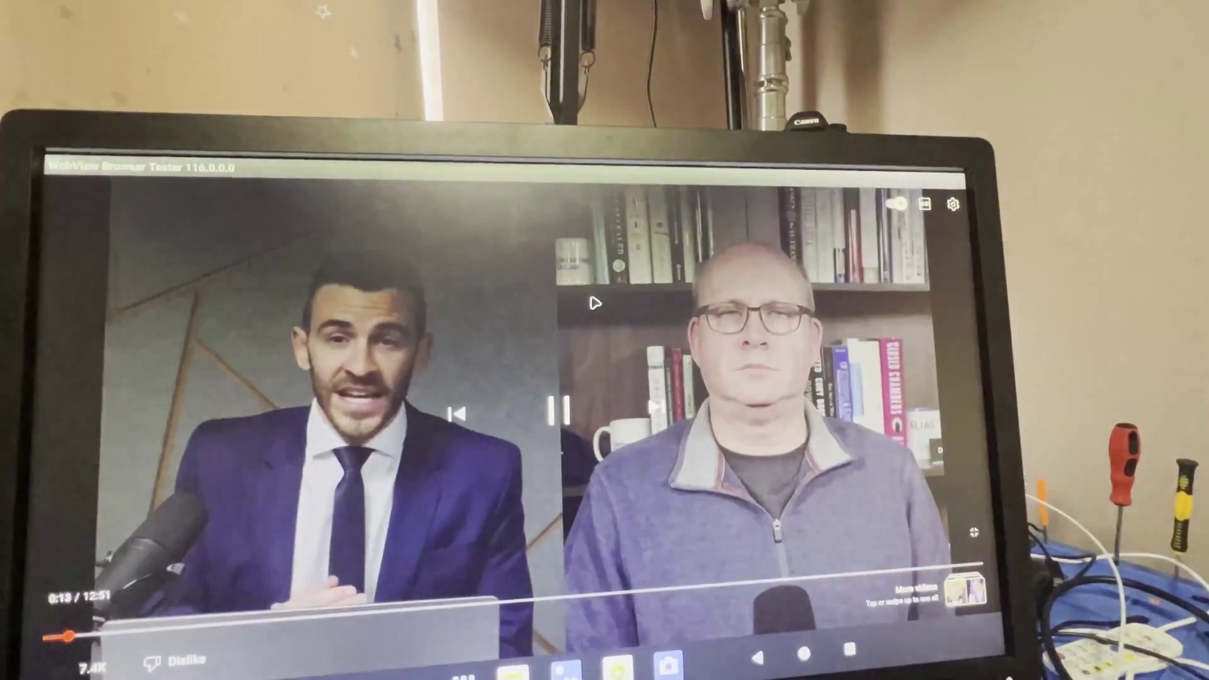